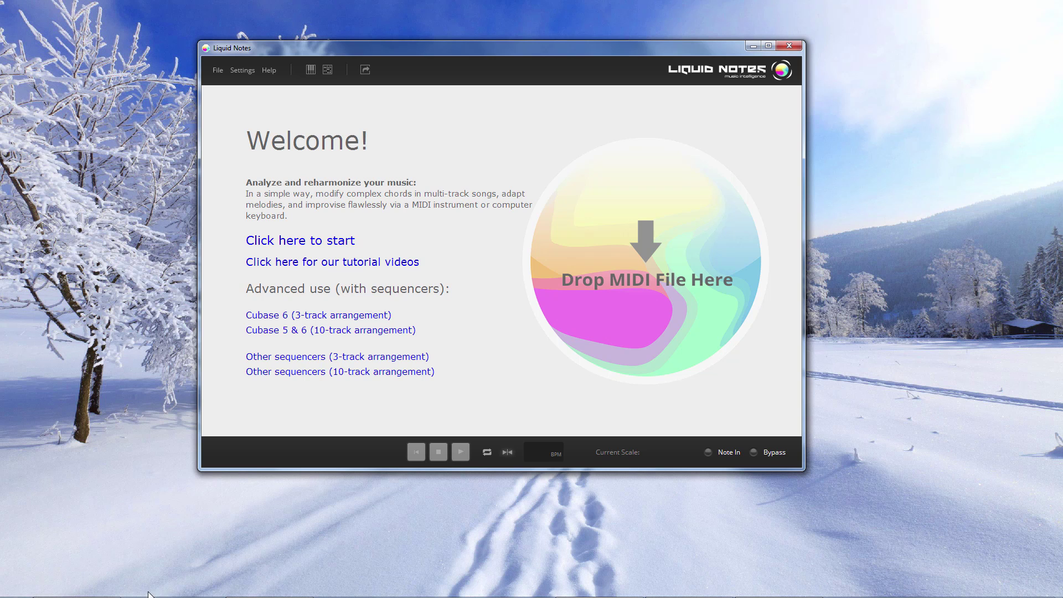
Bring the 68 BPM Studio One song with its four instrument tracks to the front
click(250, 586)
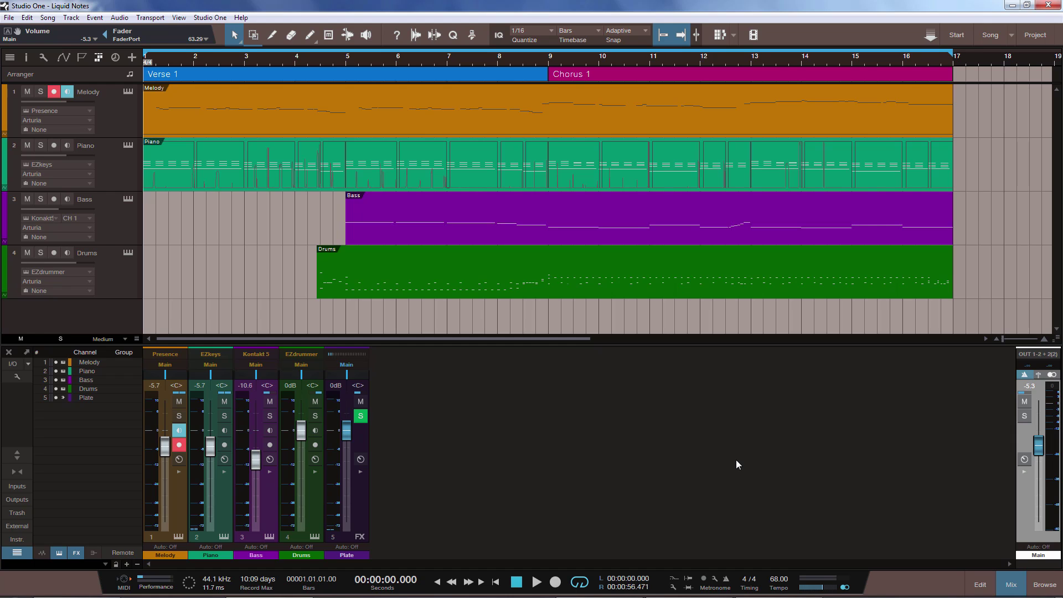
key(space)
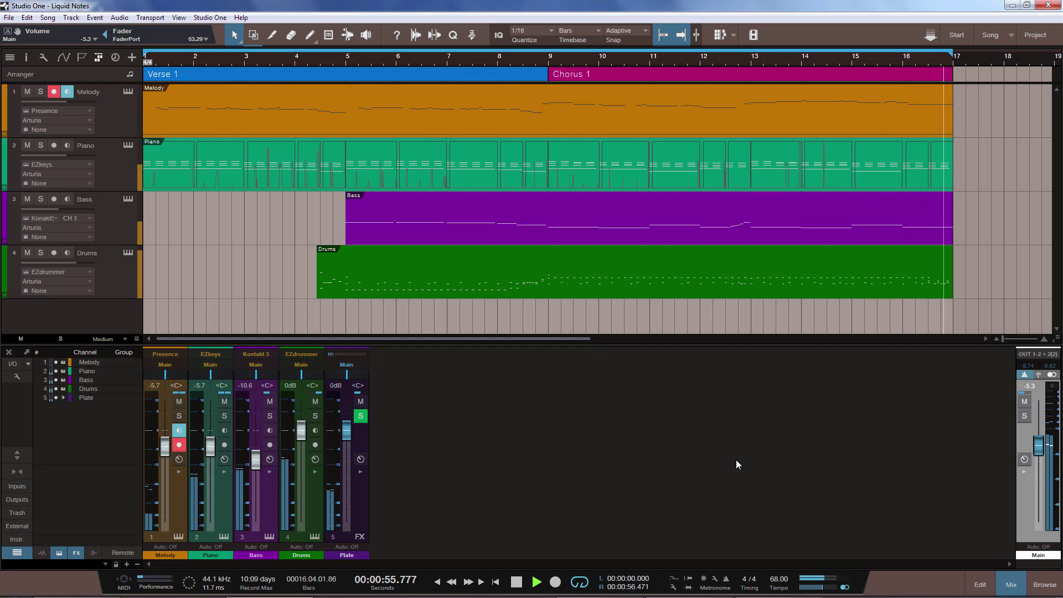
key(space)
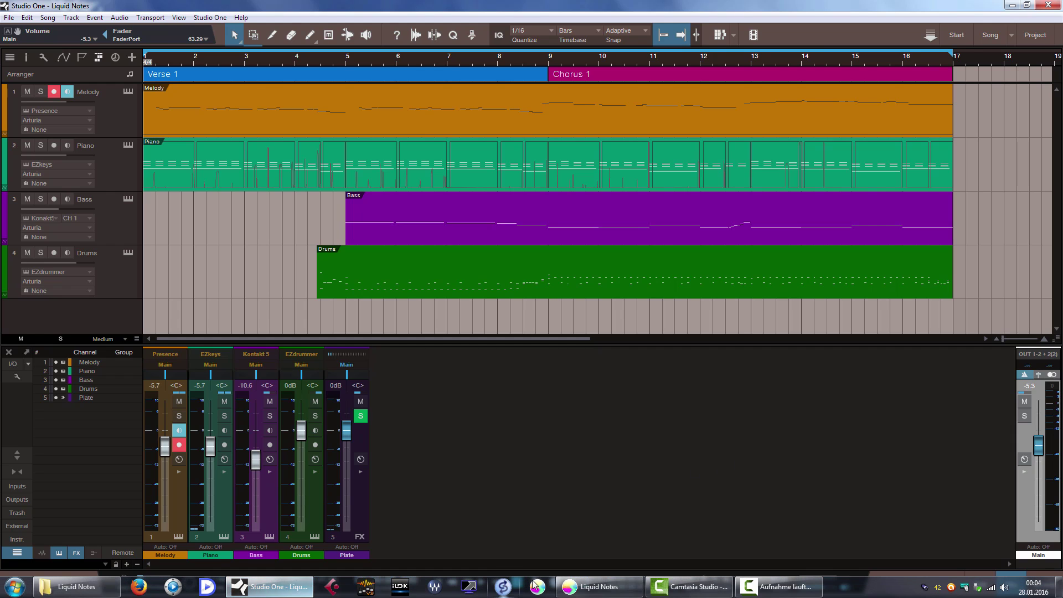
Drag the Liquid Notes .mid file from its song folder onto Liquid Notes' 'Drop MIDI File Here' circle
click(598, 588)
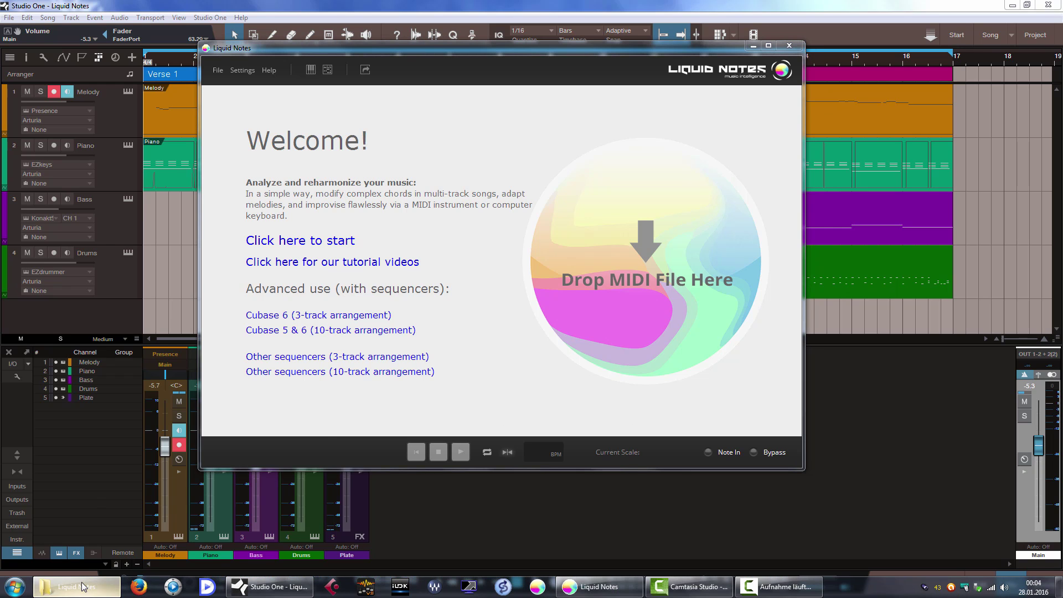
click(155, 587)
drag(654, 179, 364, 167)
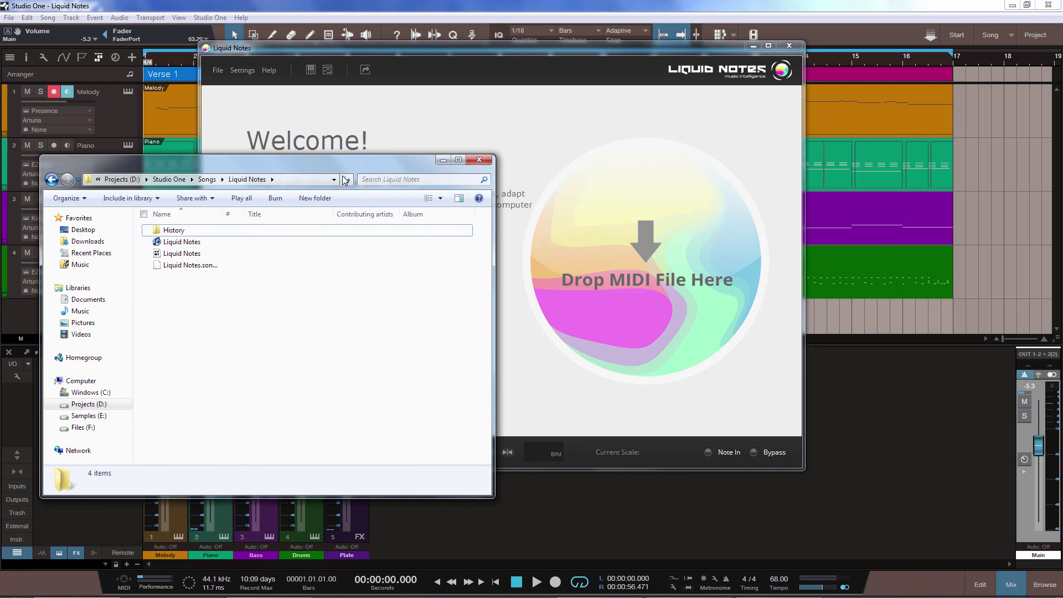
click(187, 242)
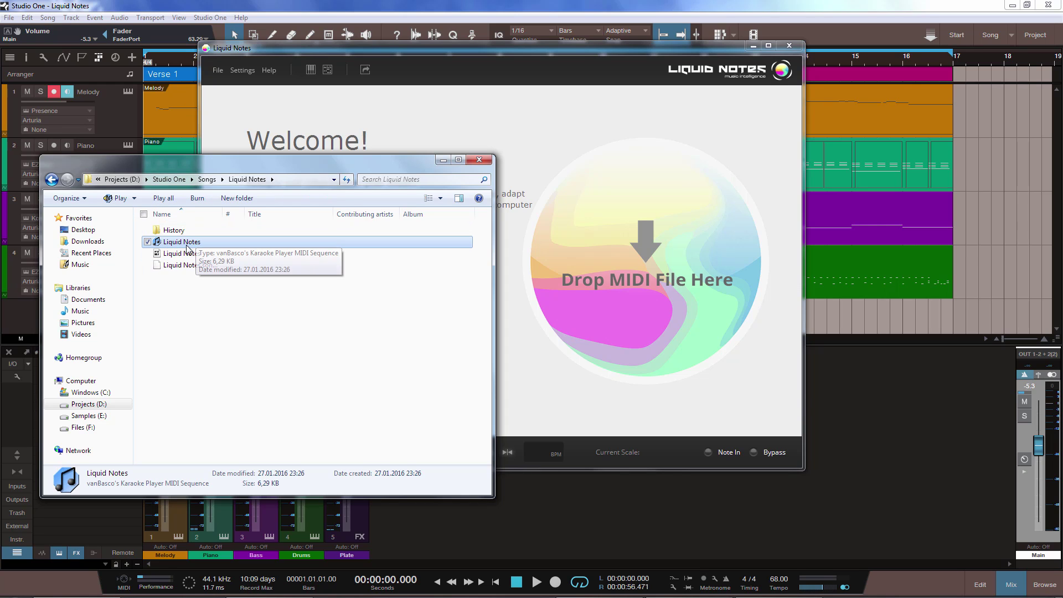
drag(187, 244, 616, 268)
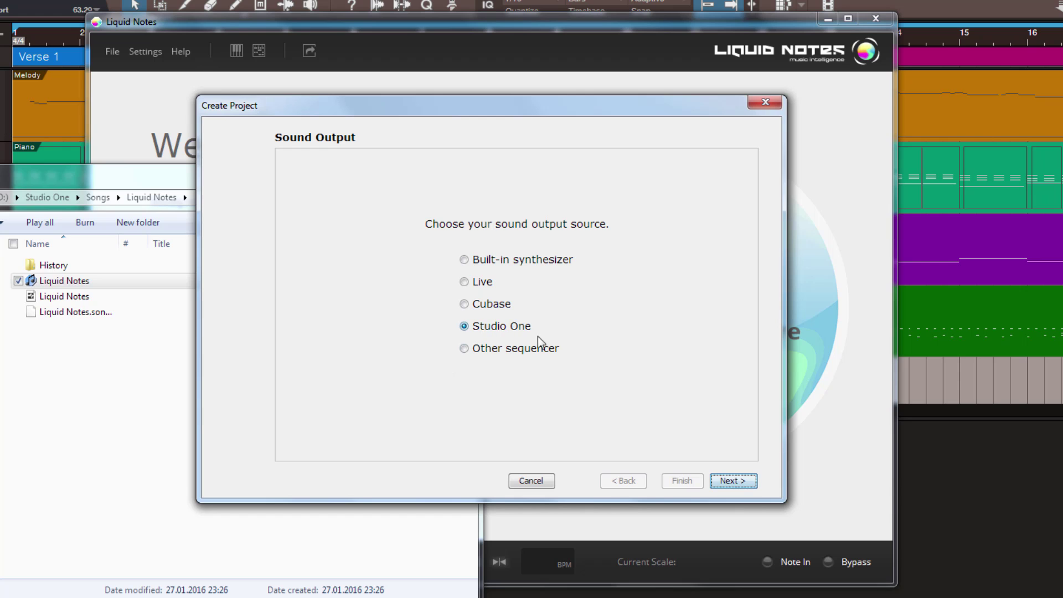
Finish the wizard with Studio One output, the Bass track typed as Bass, and a wider Out column
click(727, 480)
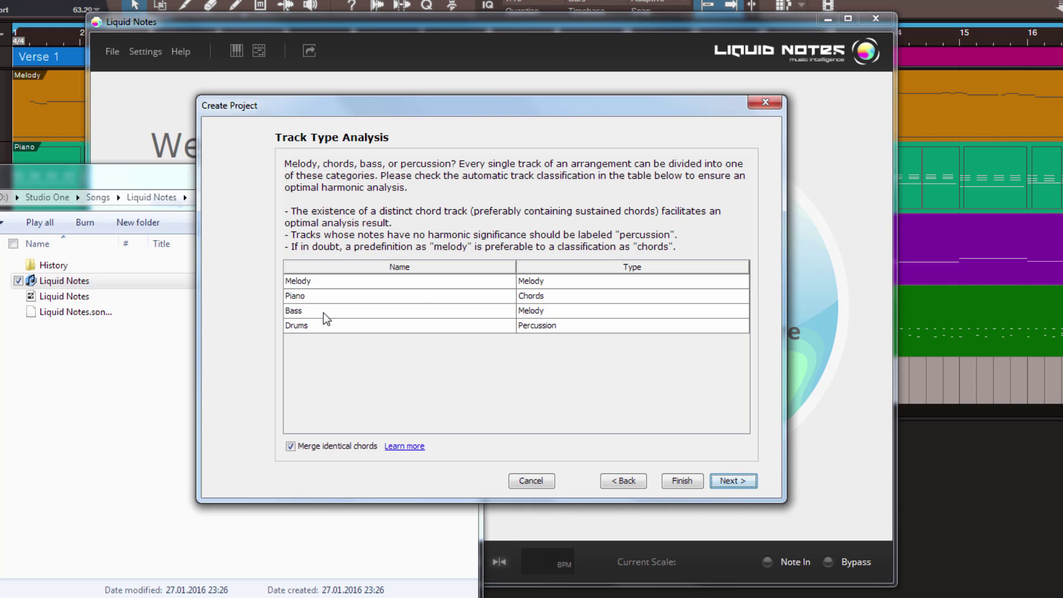
click(537, 311)
click(530, 347)
click(728, 481)
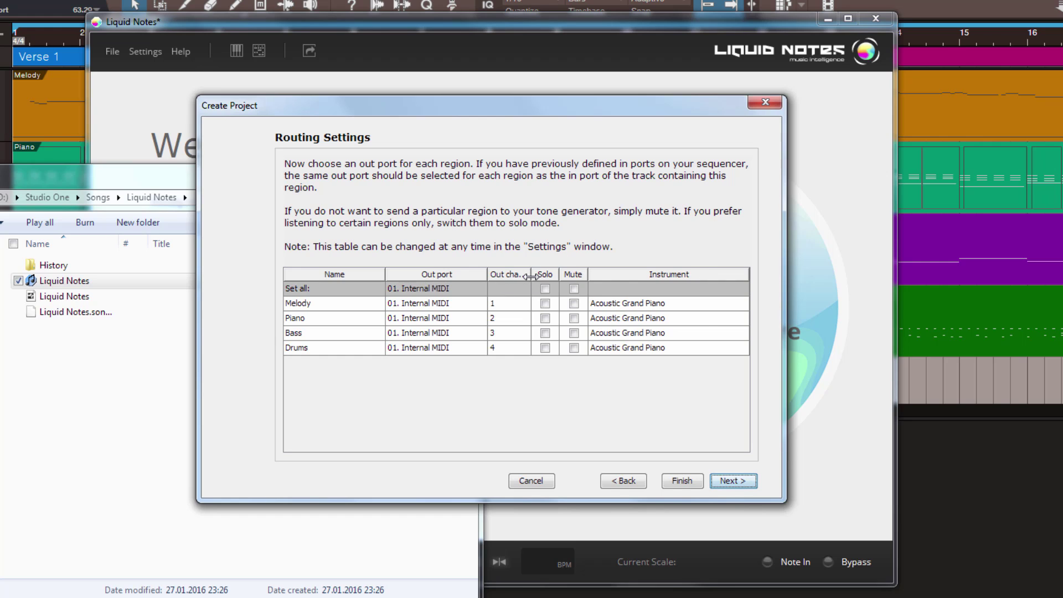
drag(530, 275, 577, 276)
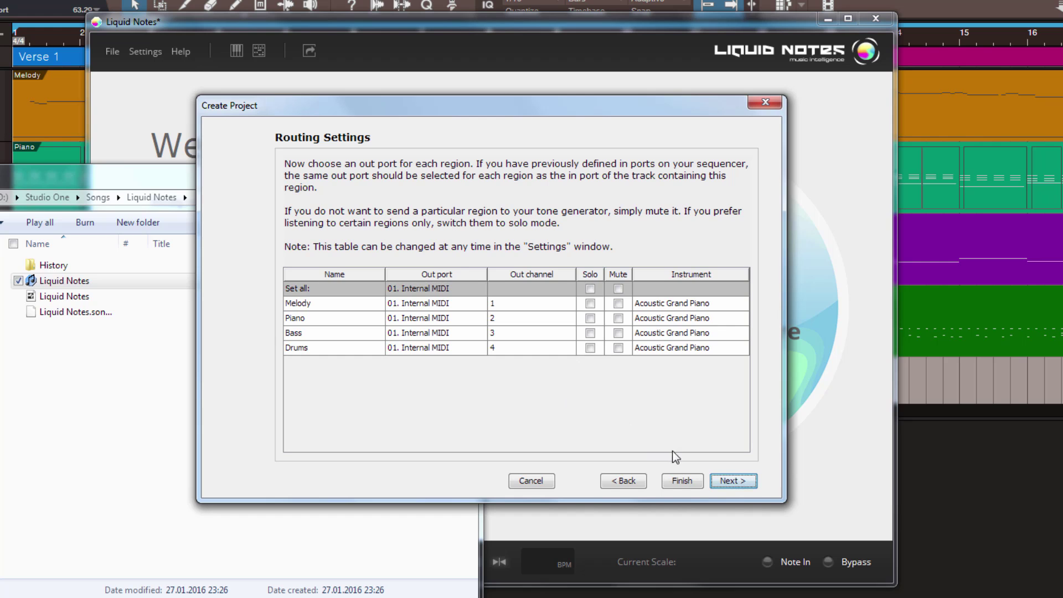
click(681, 480)
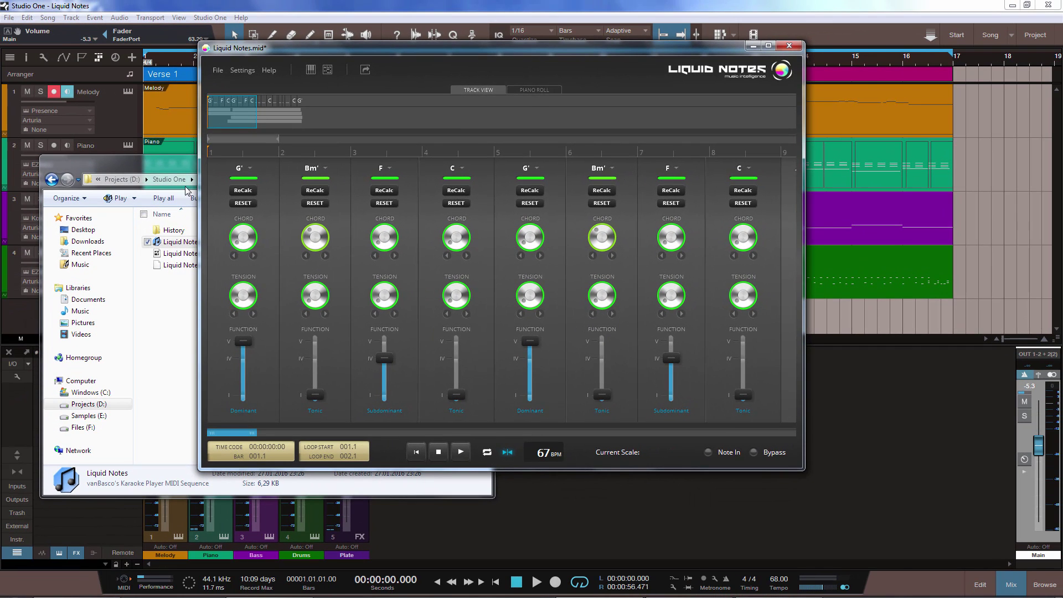
Minimize Liquid Notes and set every Studio One track's input to Liquid Notes
click(177, 166)
click(698, 283)
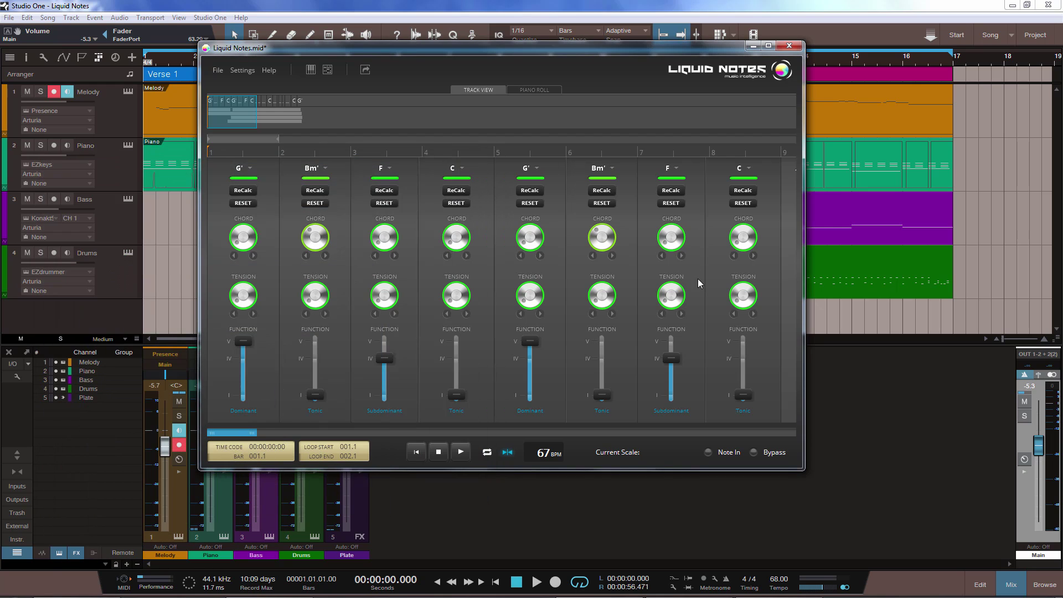
click(753, 46)
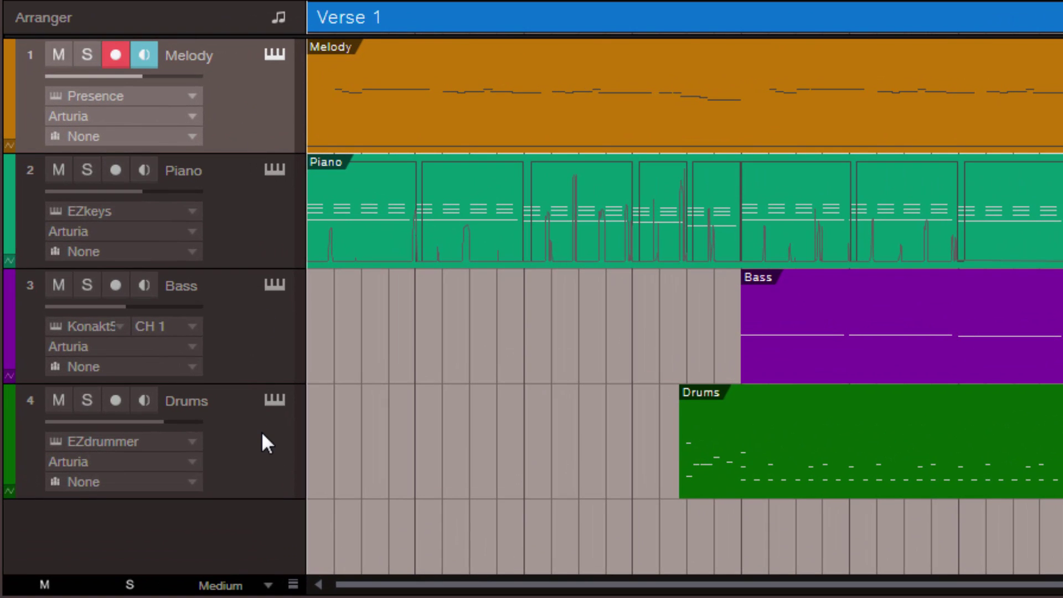
click(263, 433)
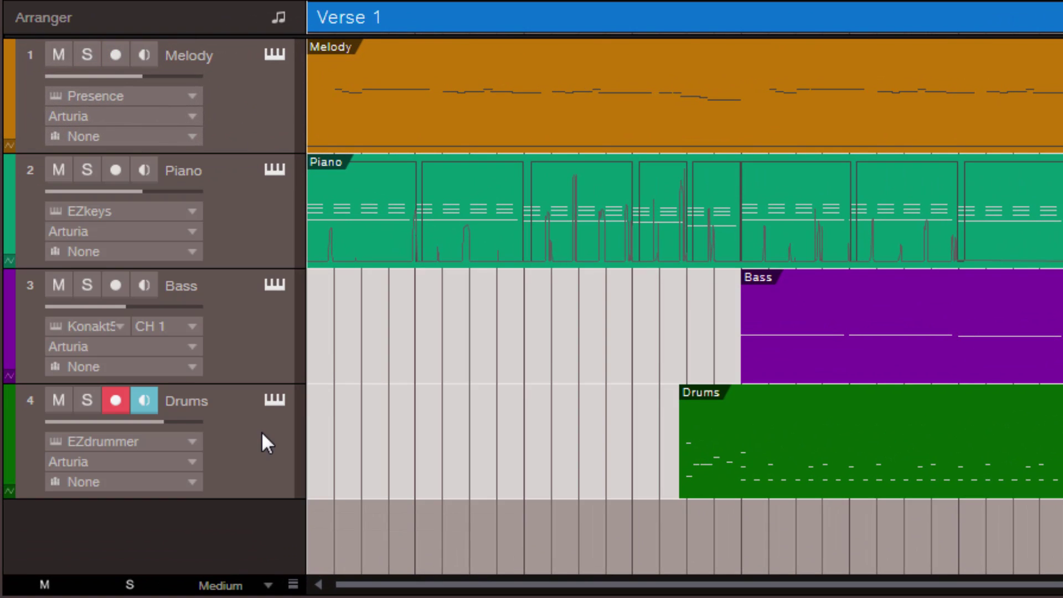
click(188, 116)
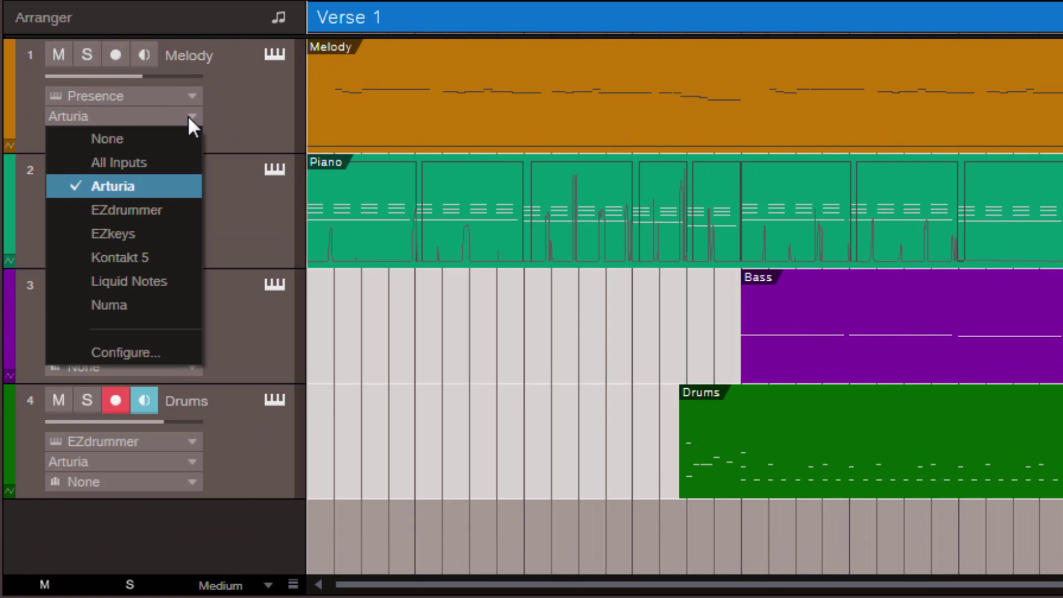
click(164, 278)
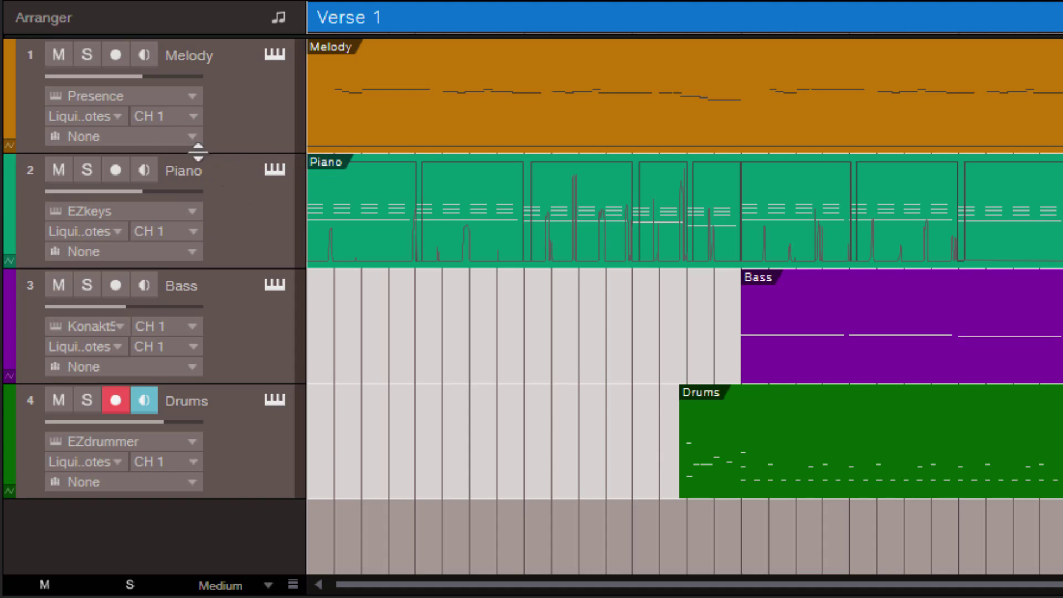
Assign the Piano, Bass and Drums tracks to channels CH 2, CH 3 and CH 4
click(227, 111)
click(216, 246)
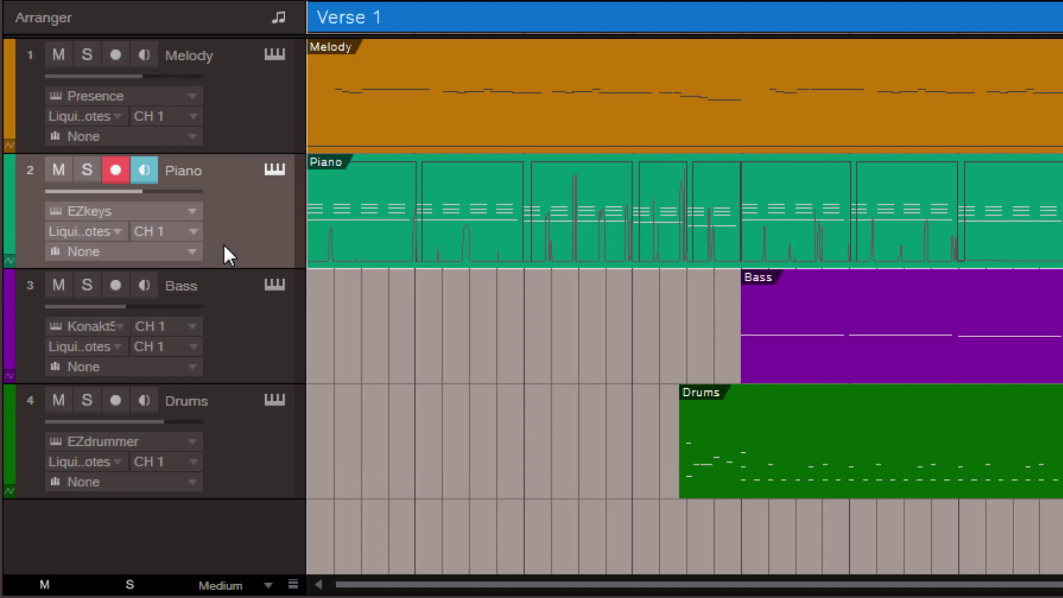
click(185, 234)
click(197, 269)
click(225, 335)
click(192, 344)
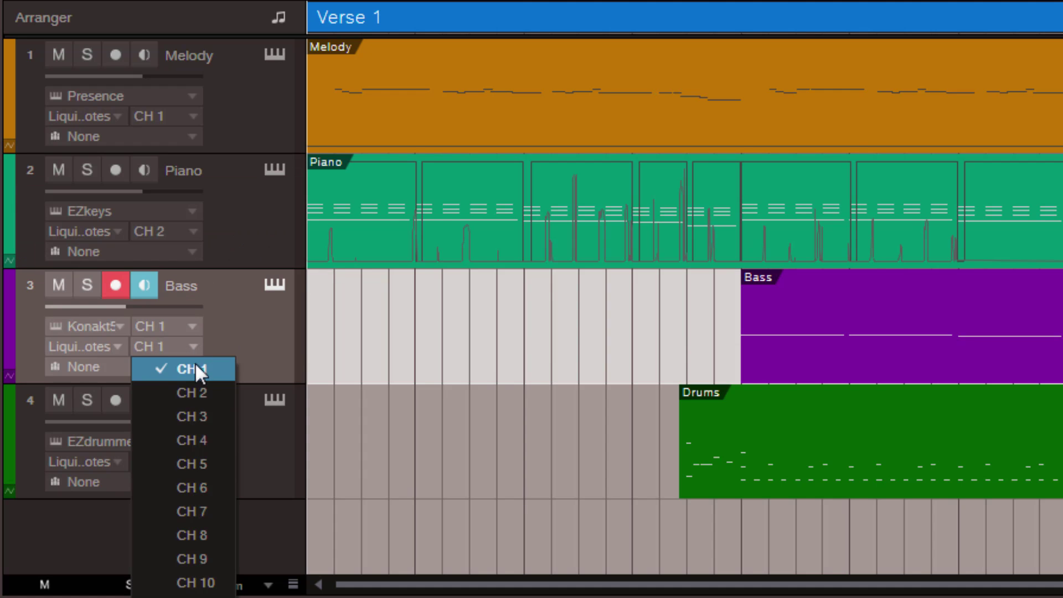
click(200, 421)
click(237, 458)
click(187, 457)
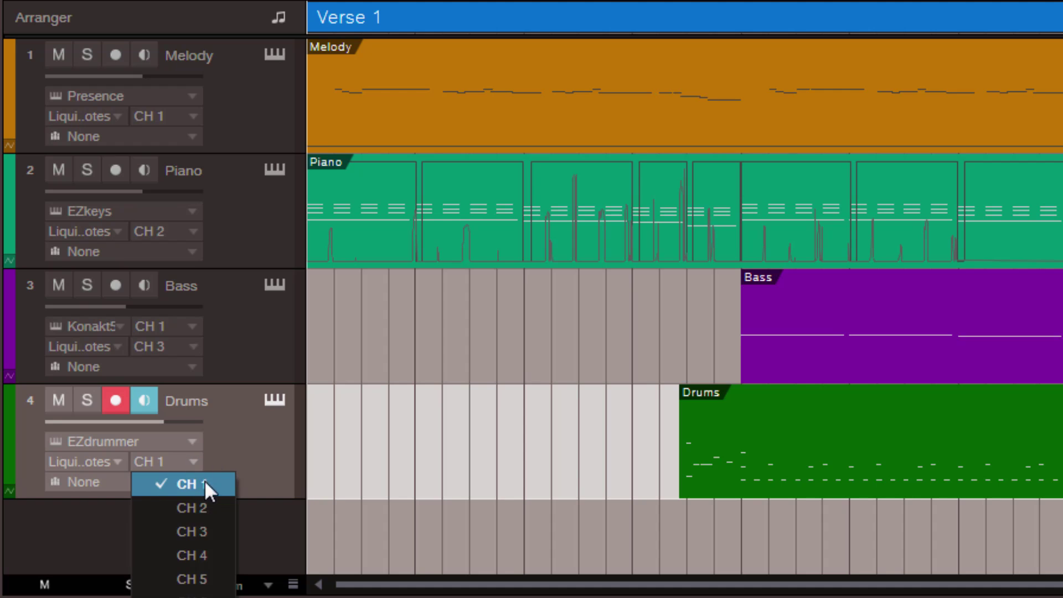
click(207, 550)
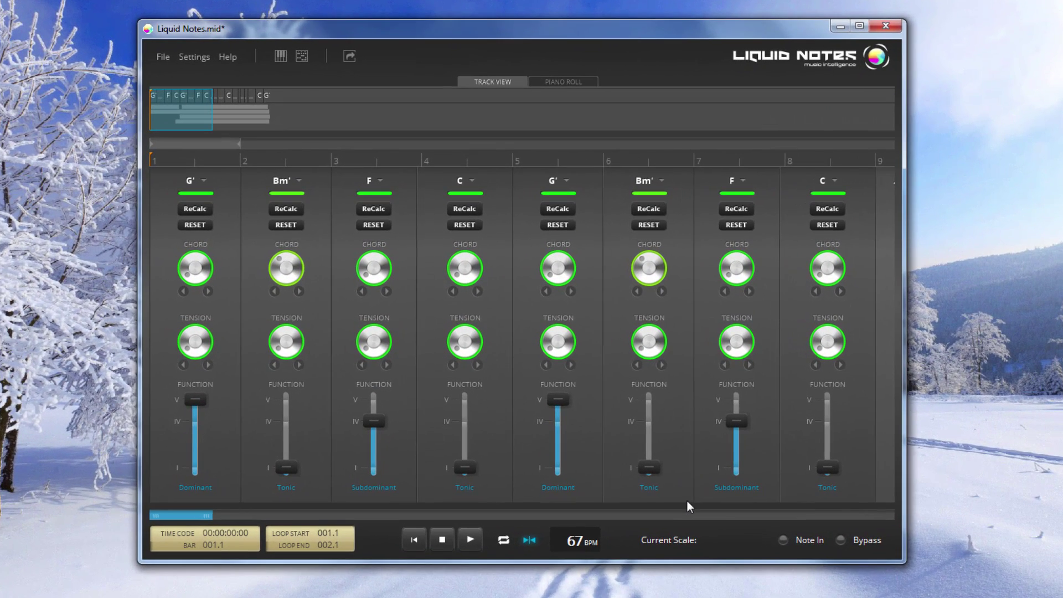
Play the song in Liquid Notes, stop it at bar 1, then play it again
click(469, 540)
drag(599, 29, 630, 45)
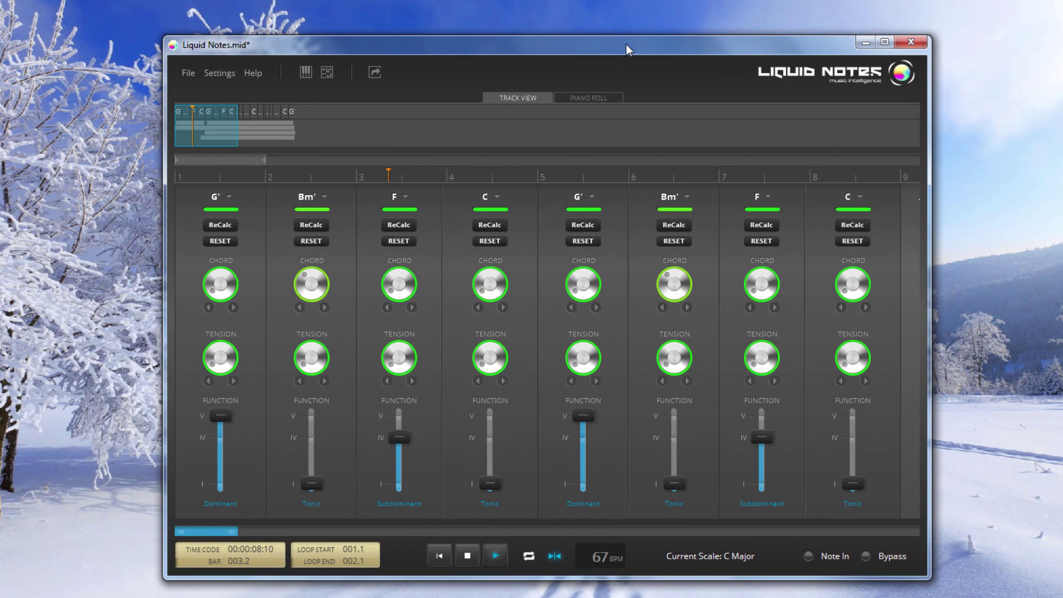
click(469, 558)
click(484, 557)
Show the notes as a piano roll, then turn on Loop and Sync in the transport
click(606, 102)
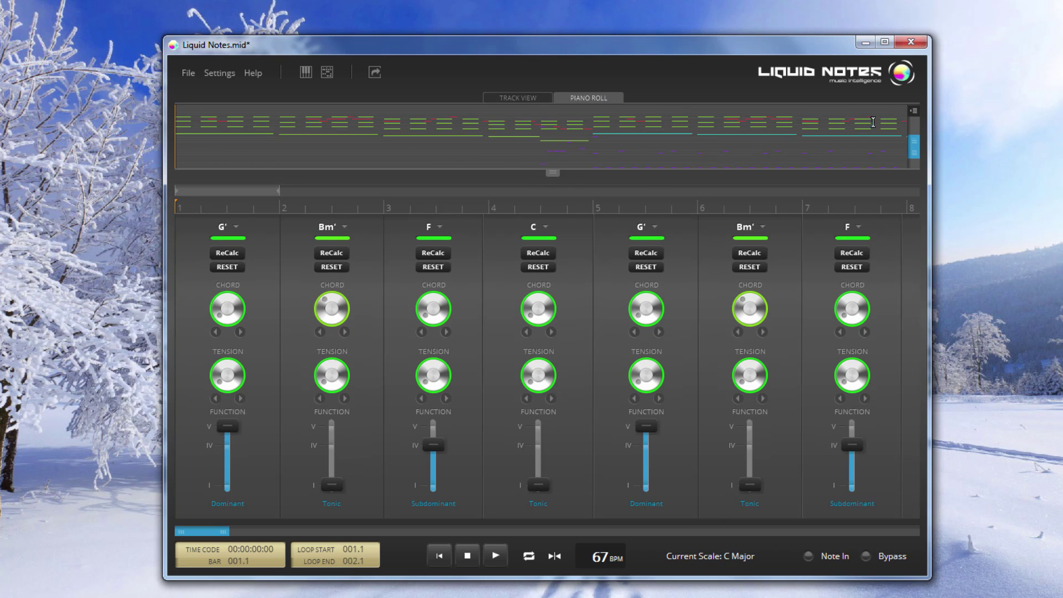
click(912, 110)
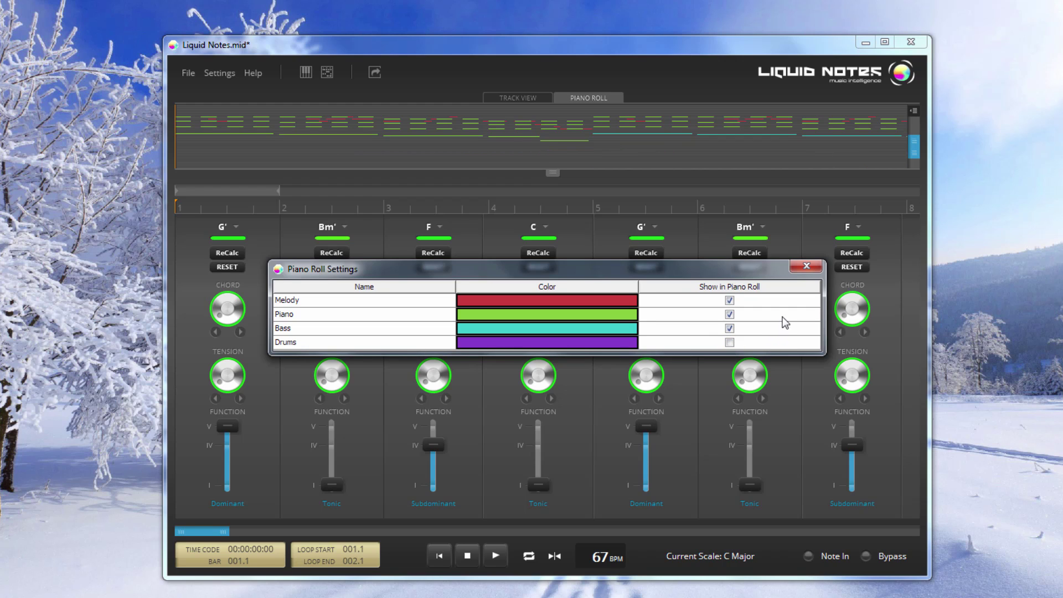
click(806, 266)
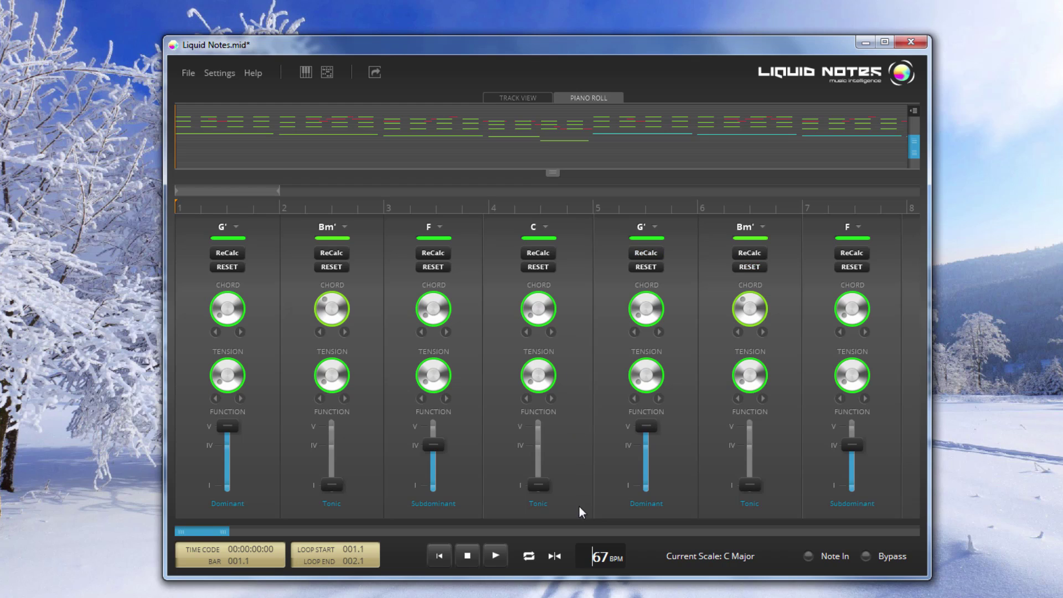
click(529, 556)
click(556, 556)
Slide the first bar's function through Subdominant (F) to Dominant, making its chord G'
drag(232, 431, 227, 485)
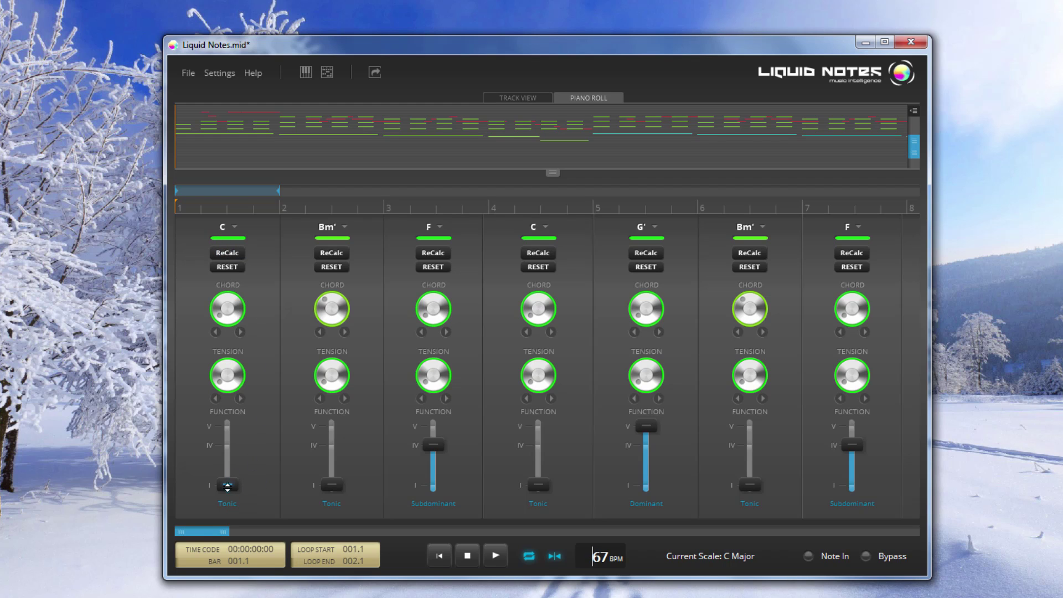
drag(227, 485, 227, 446)
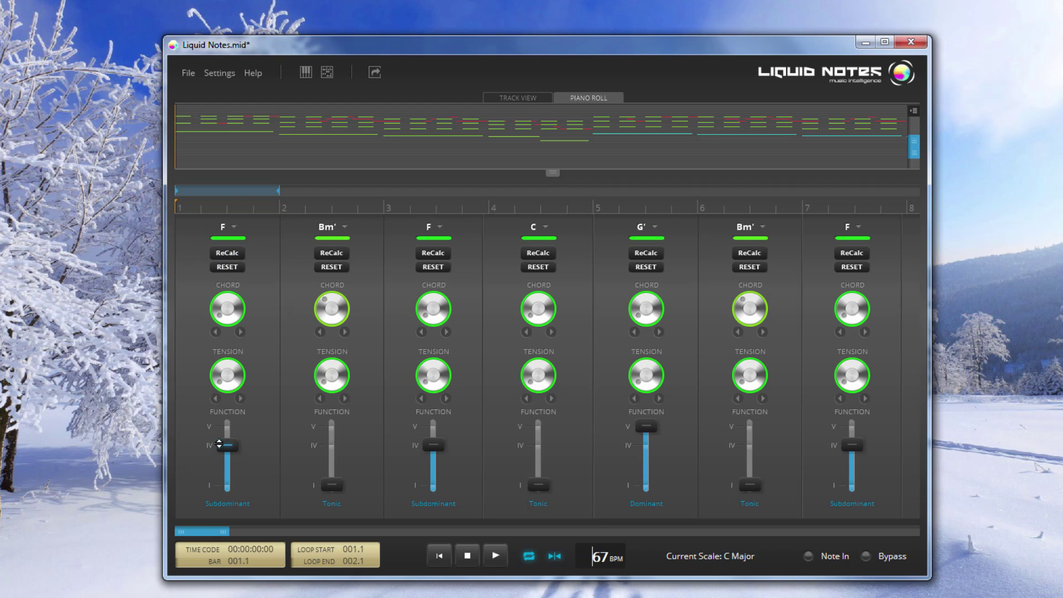
drag(226, 445, 227, 426)
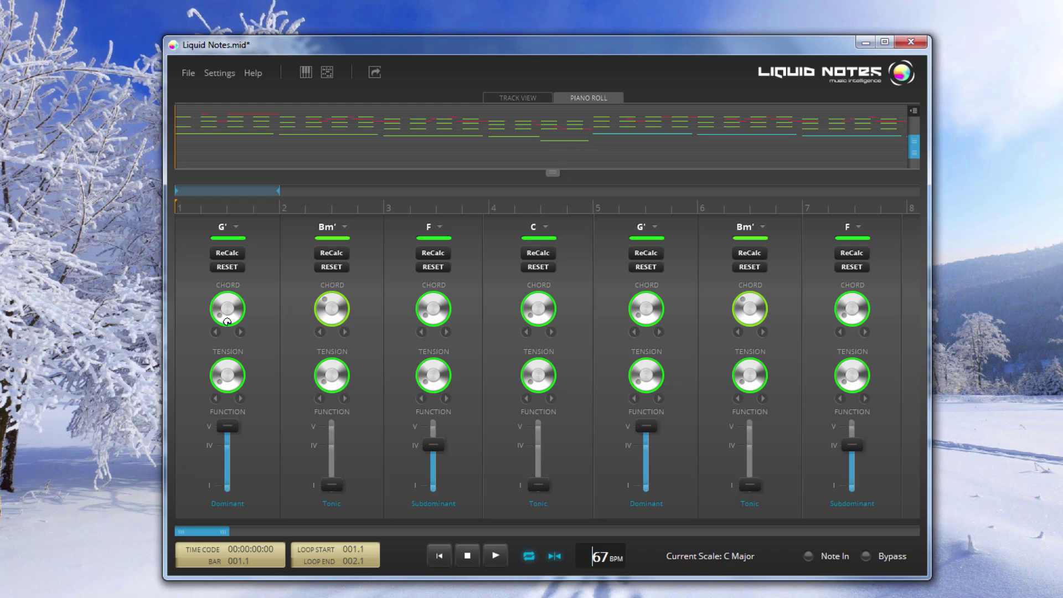
Turn the first bar's CHORD knob until the chord reads Gsus
drag(227, 321, 238, 269)
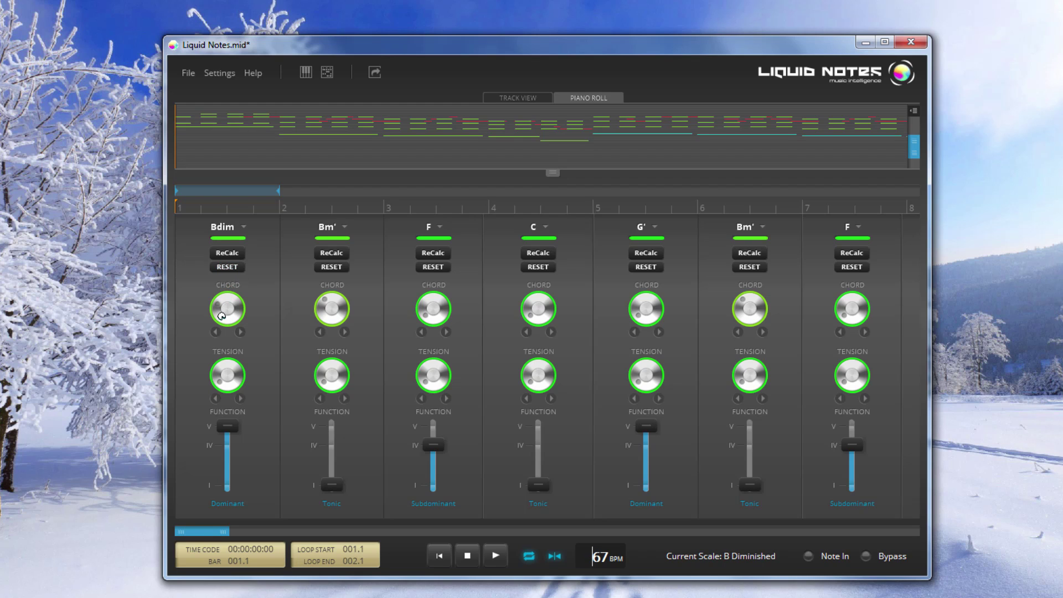
drag(221, 316, 216, 365)
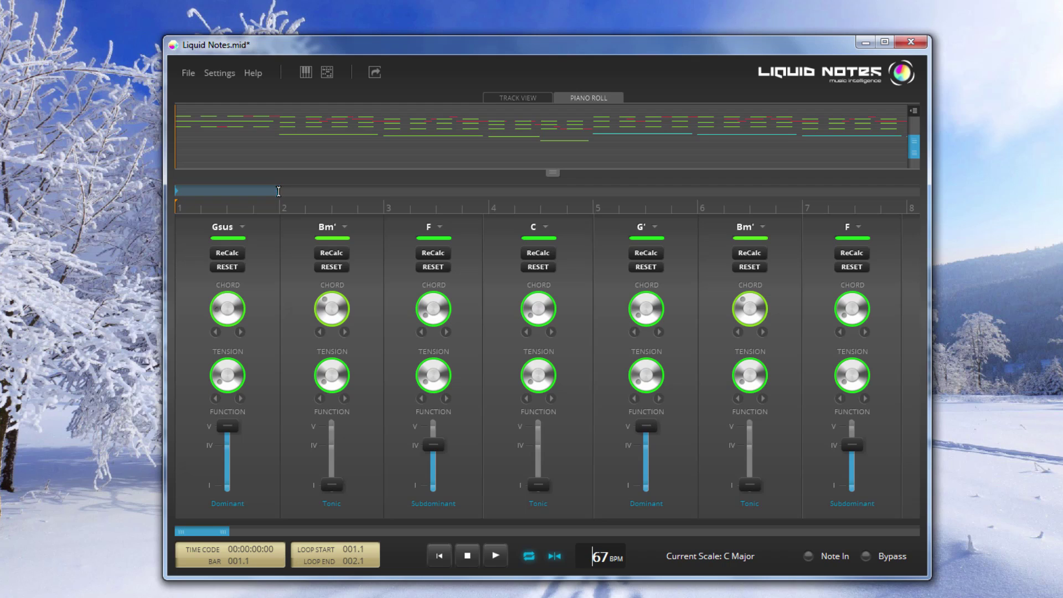
Loop bars 1–3 with looping on, and reset the first chord from Gsus to G'
drag(278, 191, 384, 191)
drag(281, 192, 159, 195)
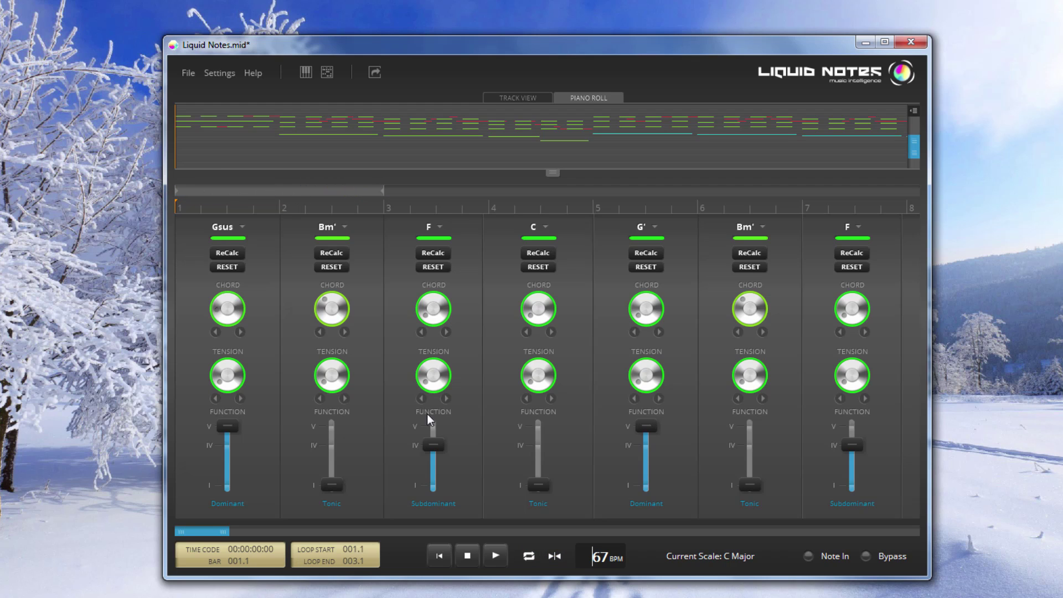
click(526, 555)
click(230, 268)
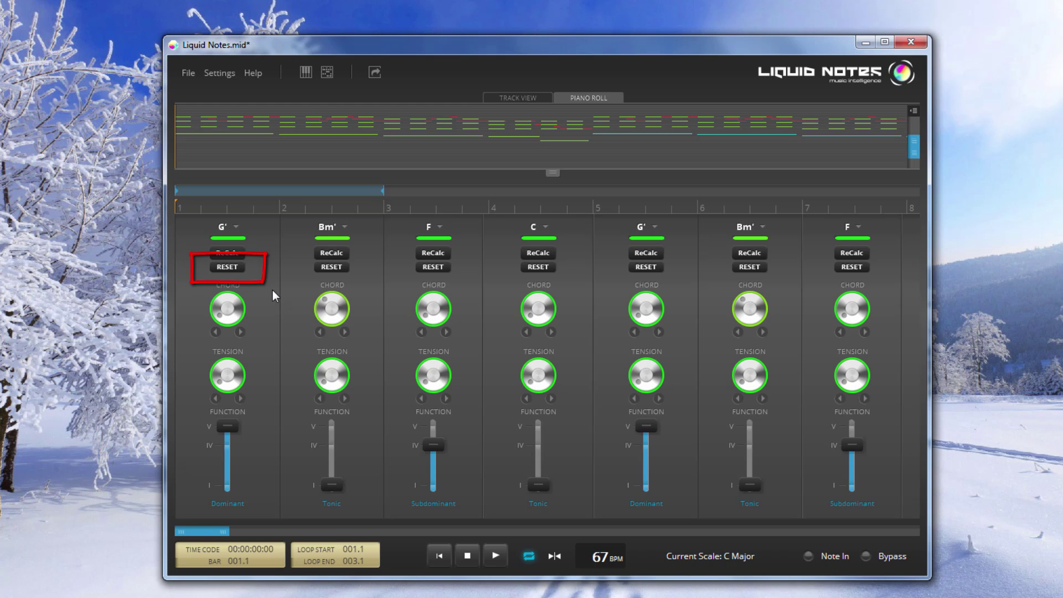
During looped playback, change bars 1 and 2 to Gm' and G, then stop and replay
click(500, 557)
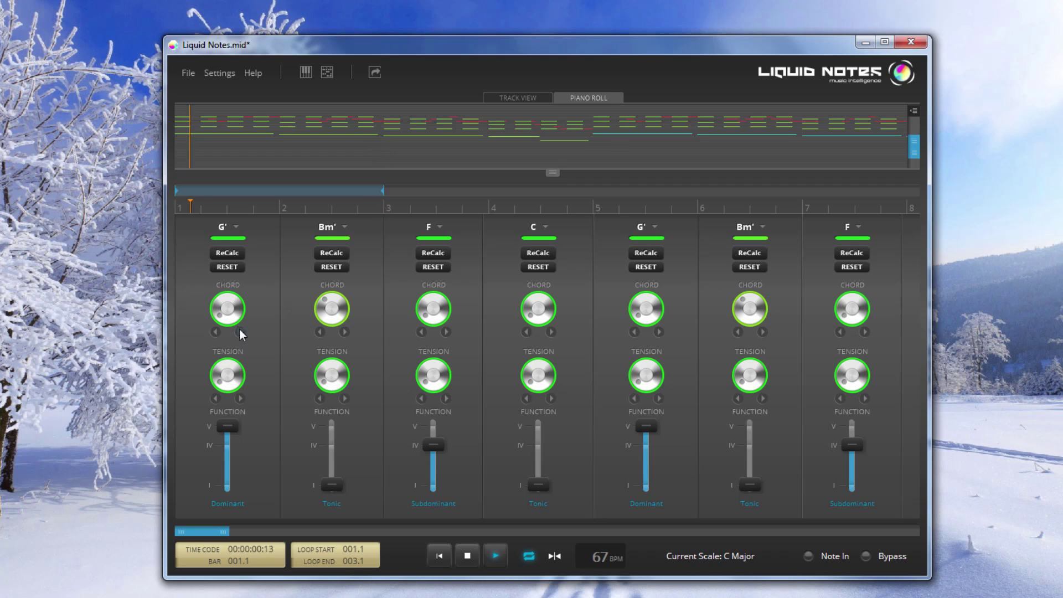
drag(226, 317, 225, 270)
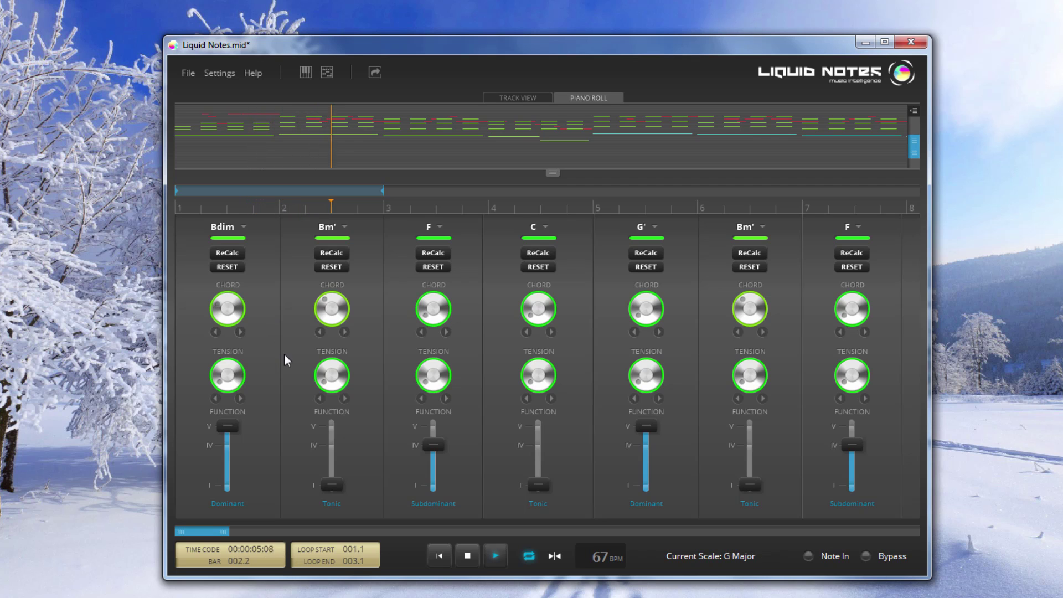
drag(329, 315, 337, 272)
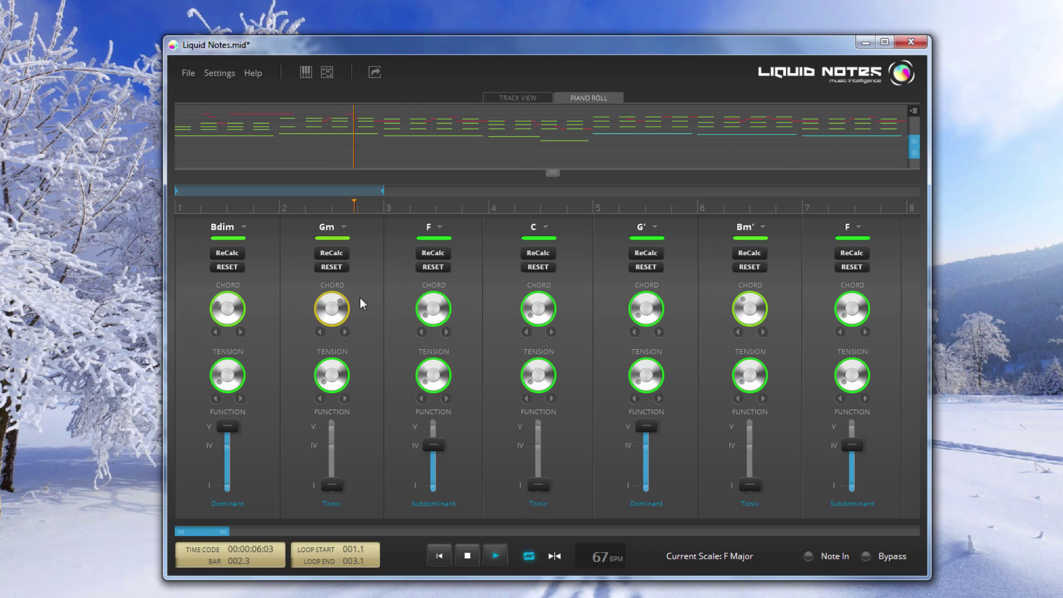
drag(218, 317, 221, 303)
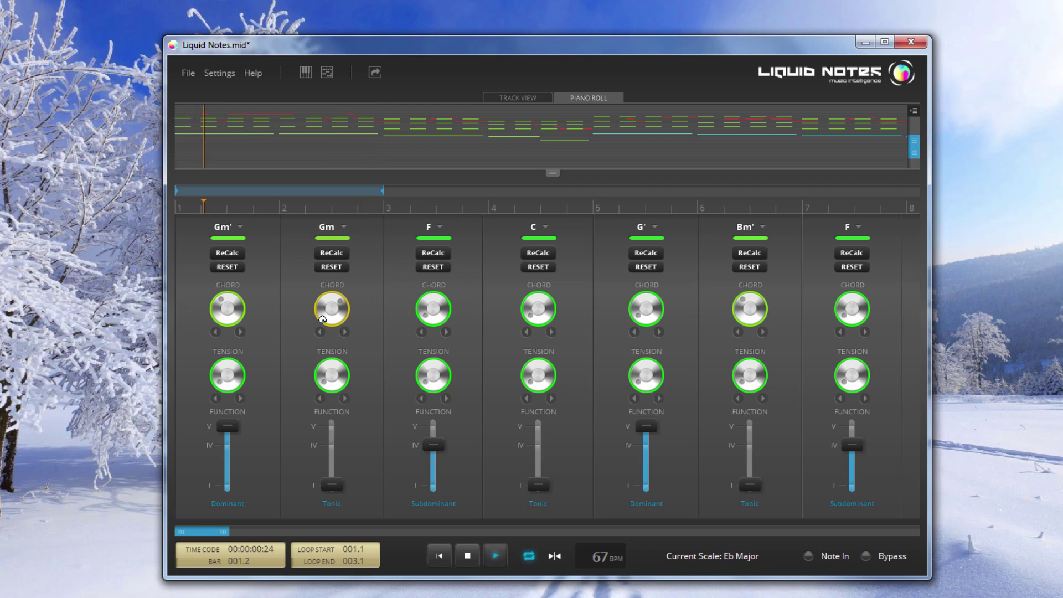
drag(326, 309, 329, 292)
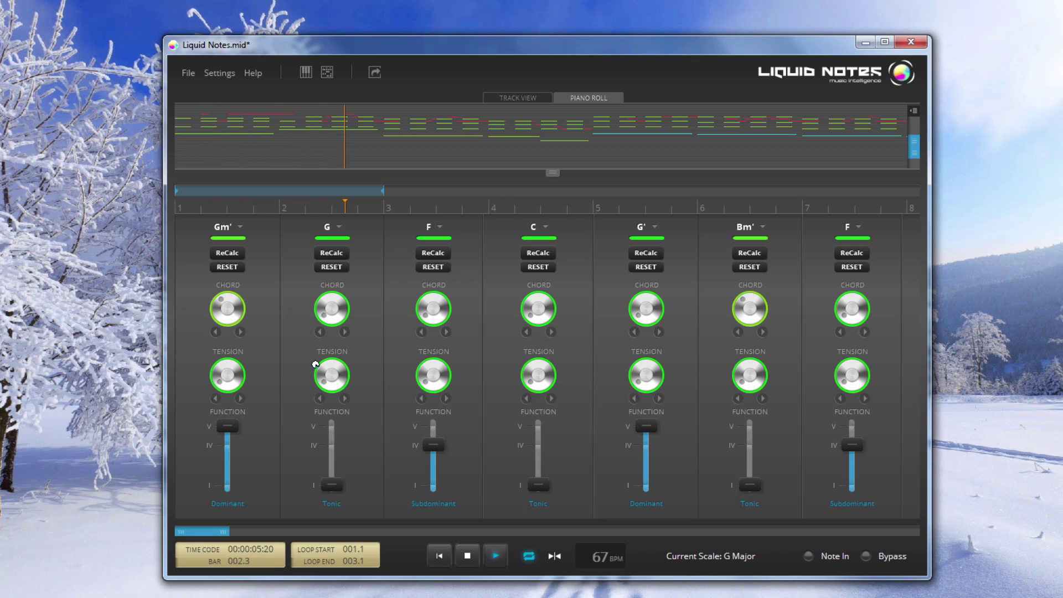
click(467, 556)
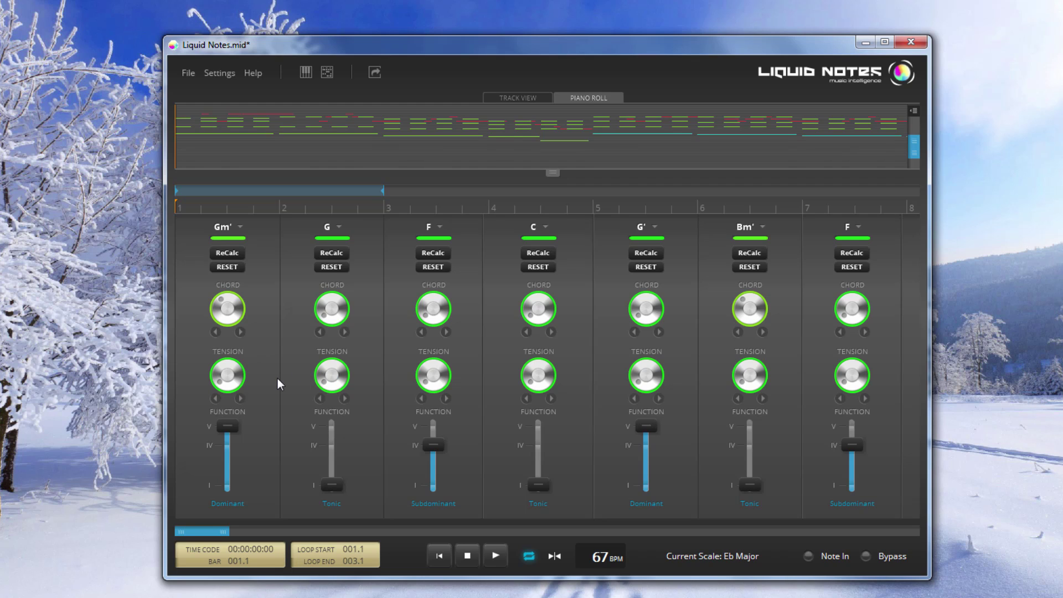
click(495, 555)
Raise bar 1's tension to Gm(11) and bar 2's to Gmaj7(9) during playback, then stop
drag(331, 375, 331, 350)
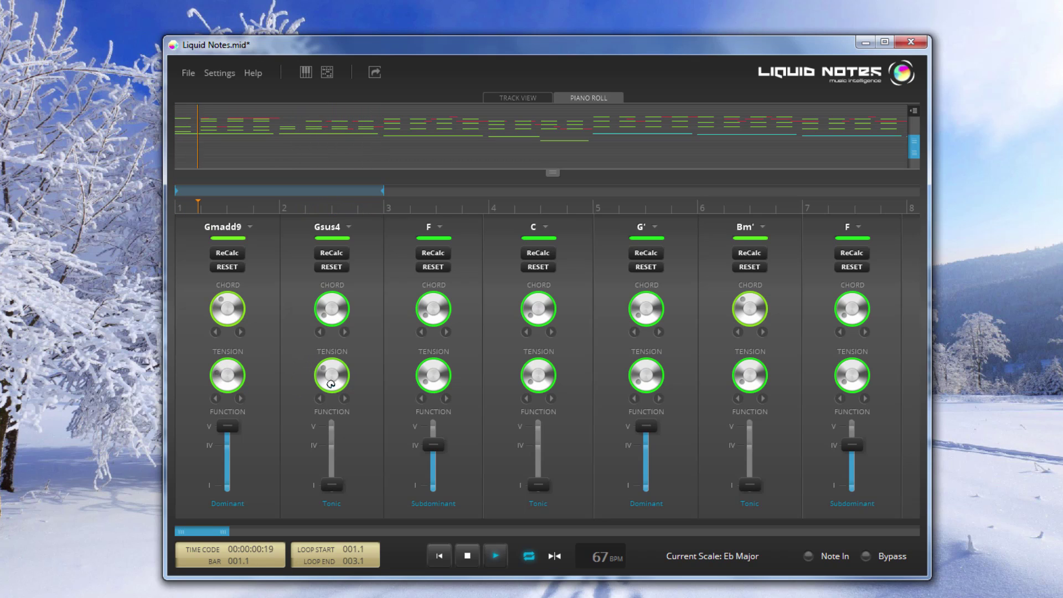
drag(330, 384, 321, 362)
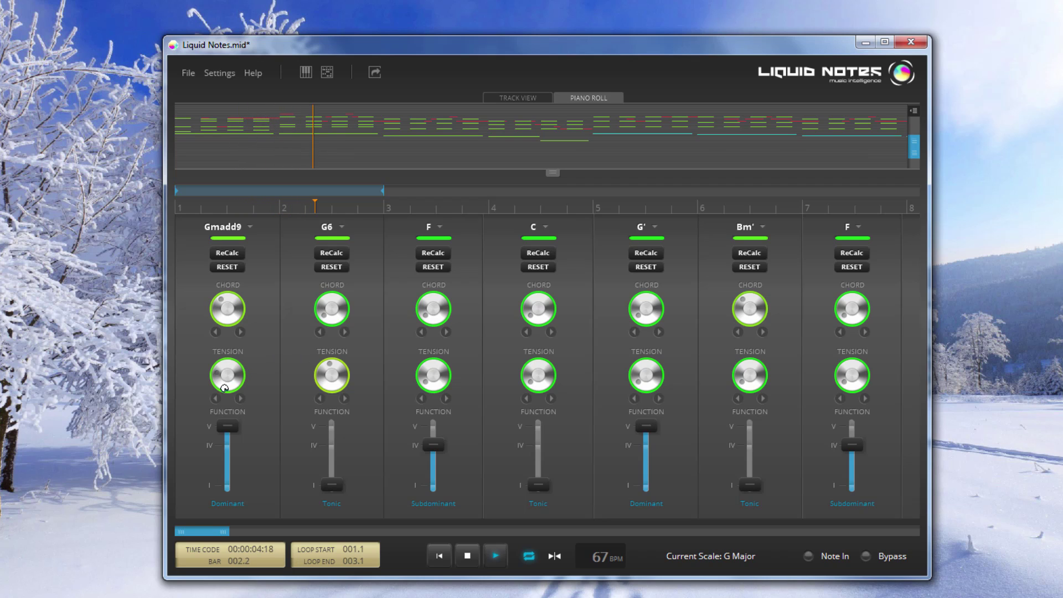
drag(222, 384, 221, 363)
drag(335, 374, 338, 348)
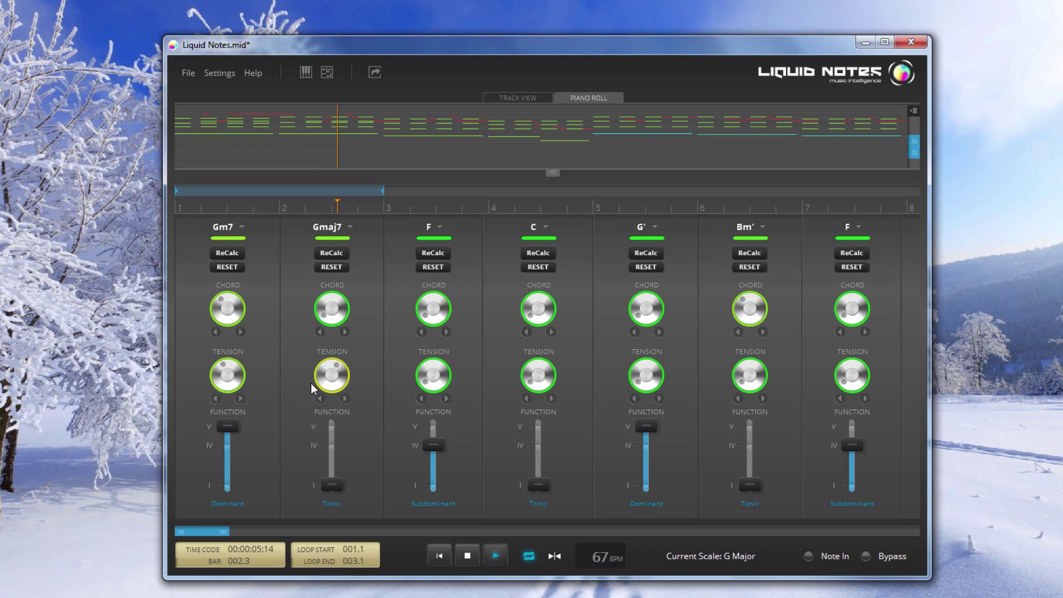
drag(227, 375, 228, 349)
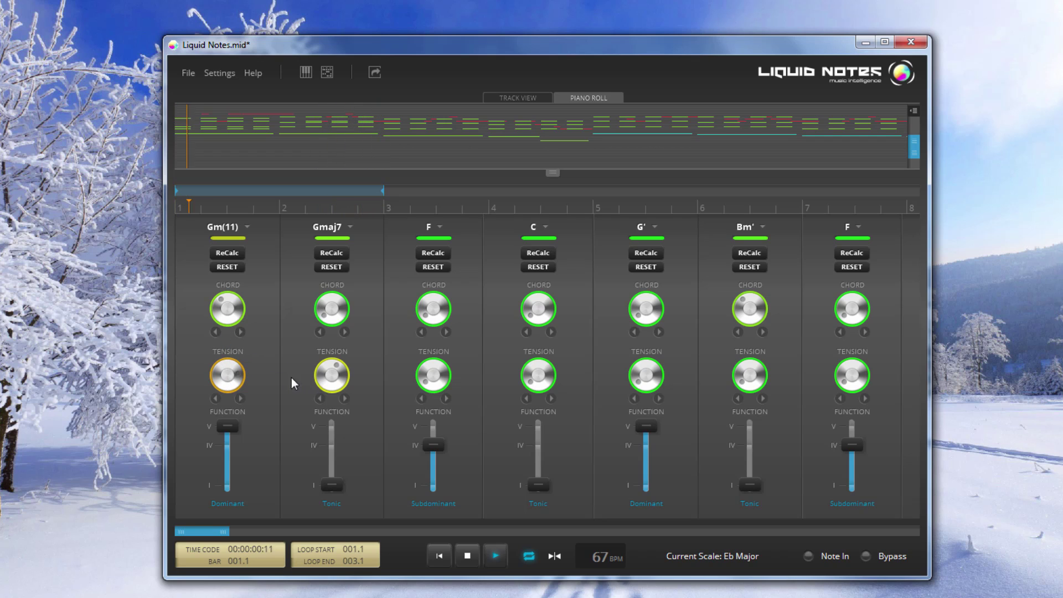
drag(320, 381, 320, 368)
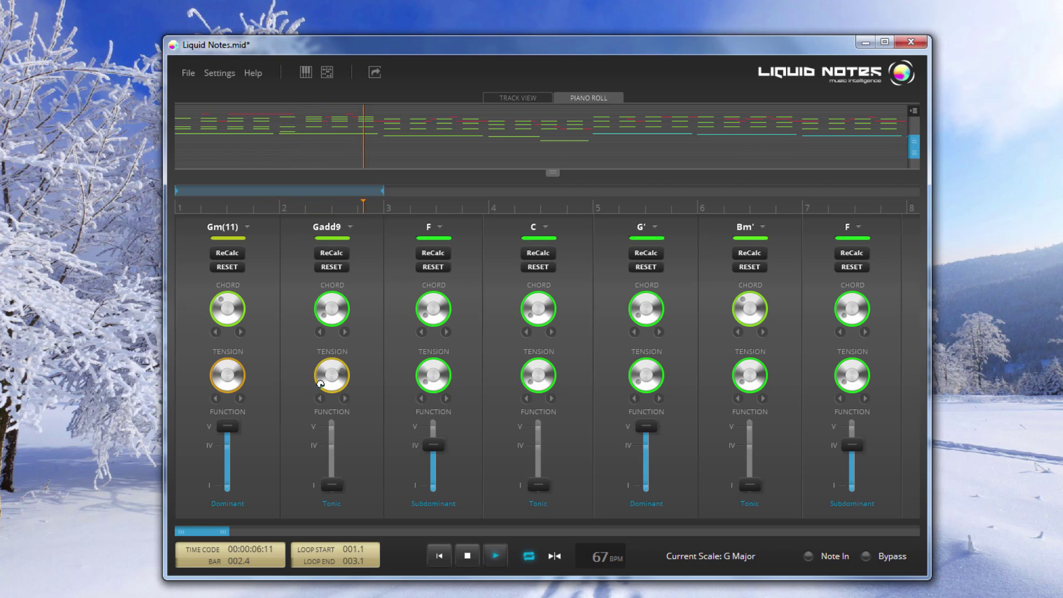
drag(320, 383, 326, 354)
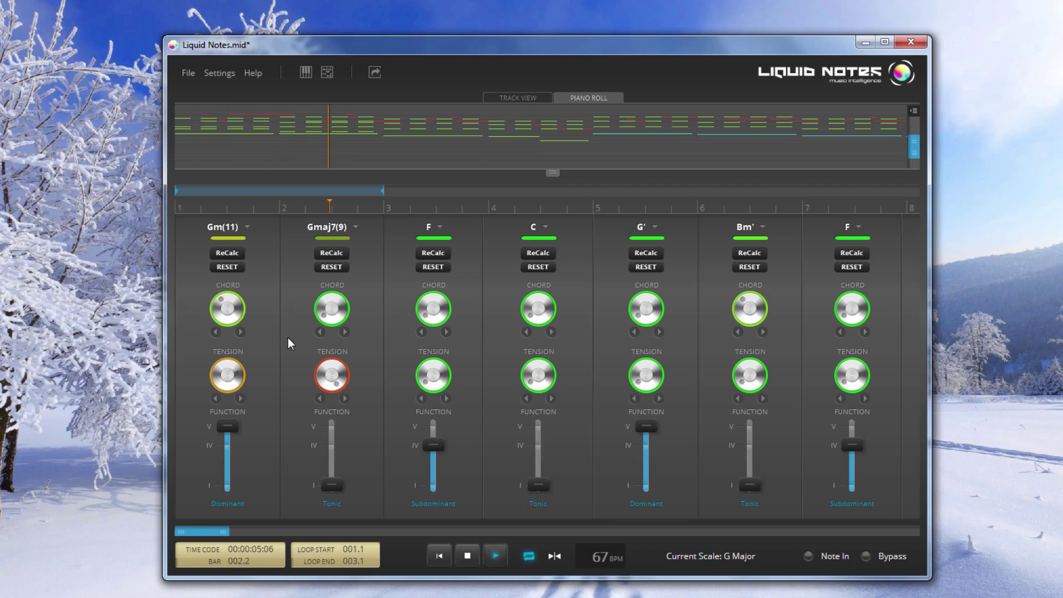
click(467, 555)
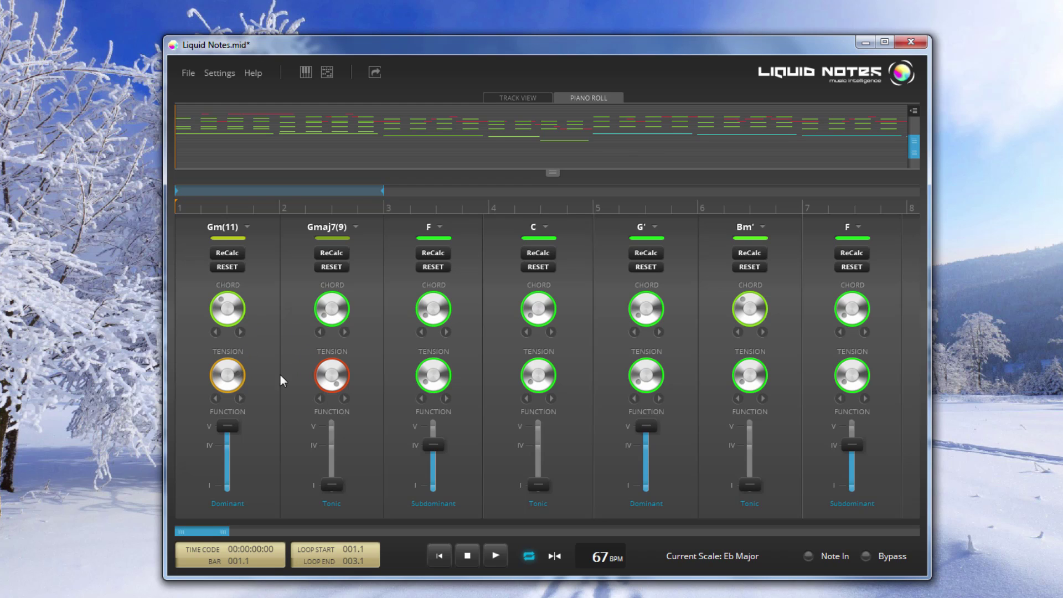
Lower both tensions and change bar 2 to Bm7(9), making Gm7 and Bm7(9), then audition
drag(219, 364, 215, 416)
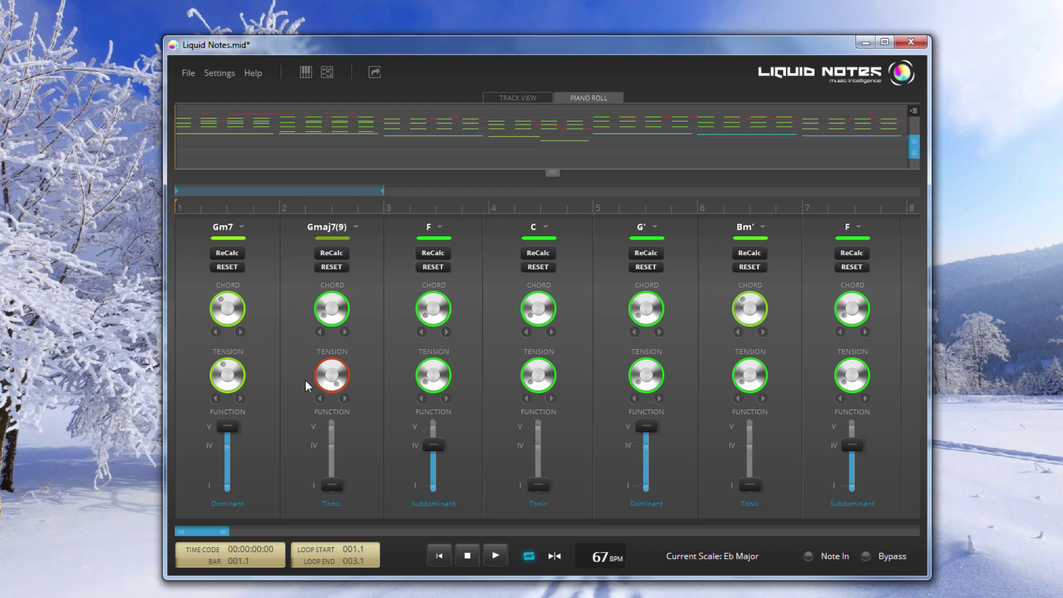
drag(317, 384, 305, 457)
drag(331, 320, 330, 277)
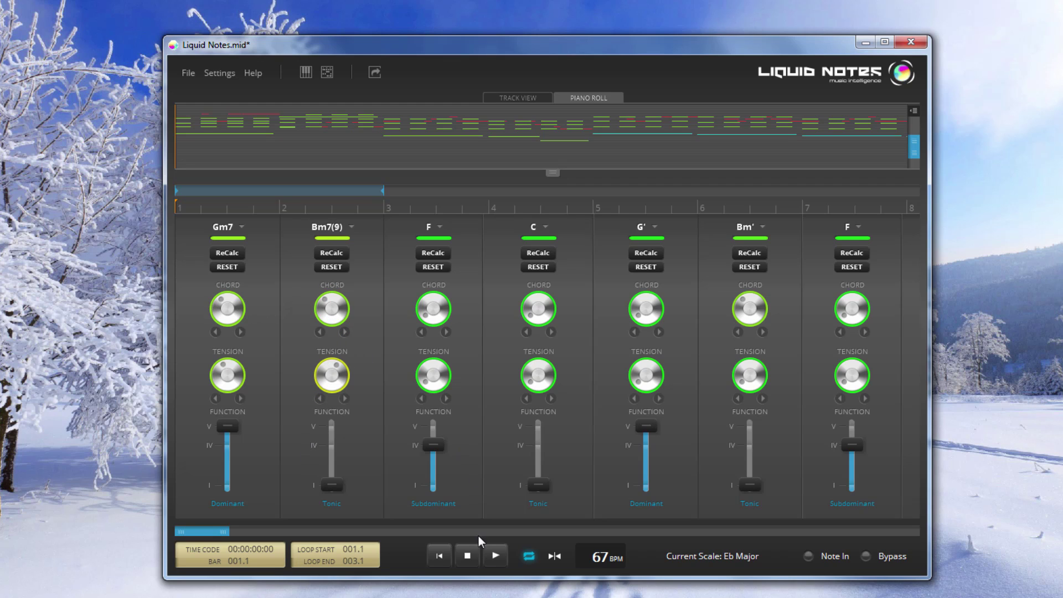
click(493, 555)
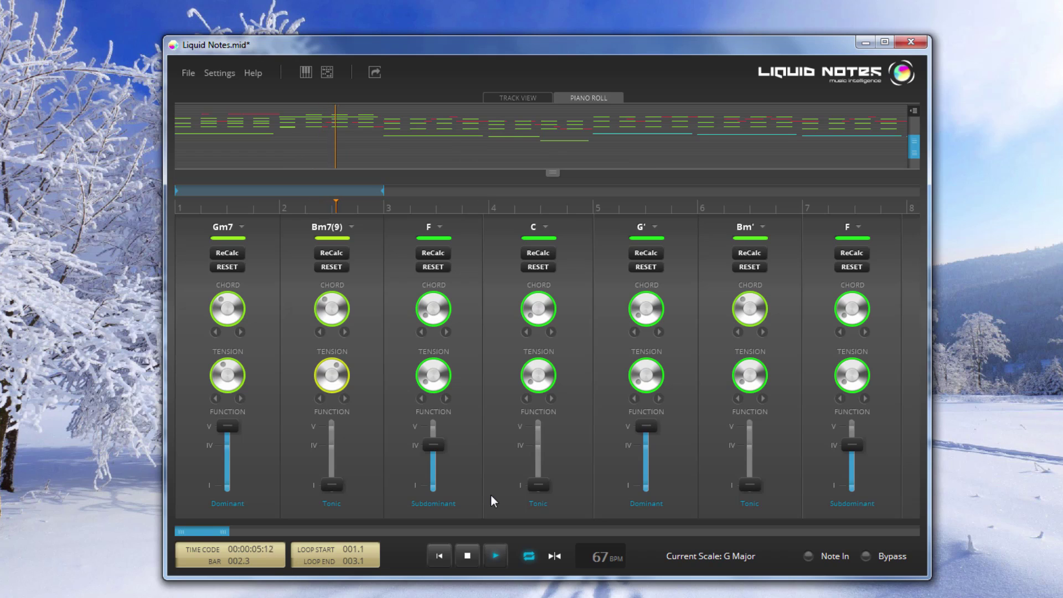
click(467, 555)
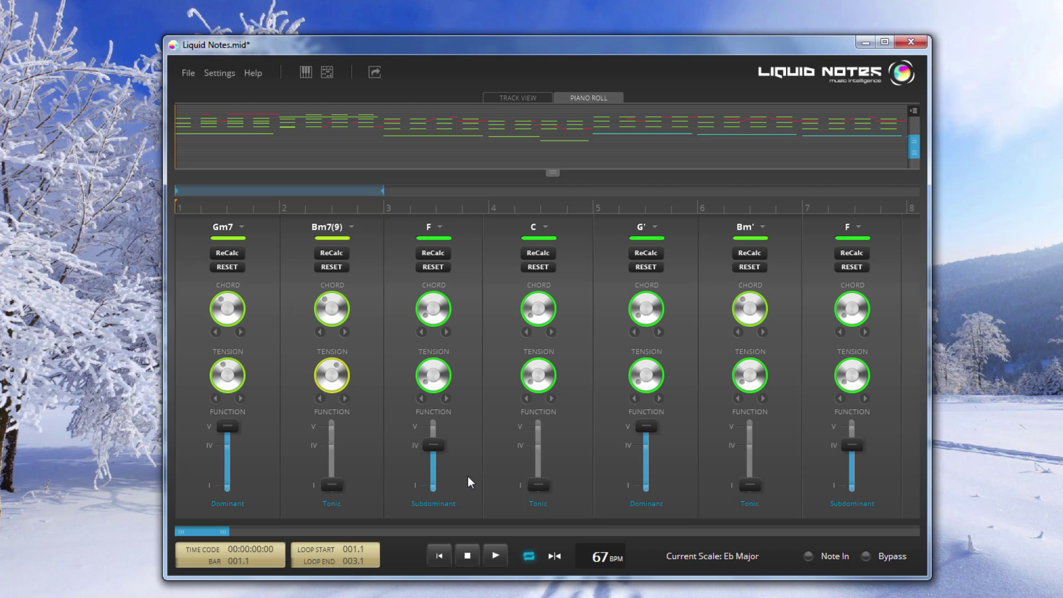
Reset bars 1 and 2 to their original G' and Bm' chords and listen to them
click(234, 269)
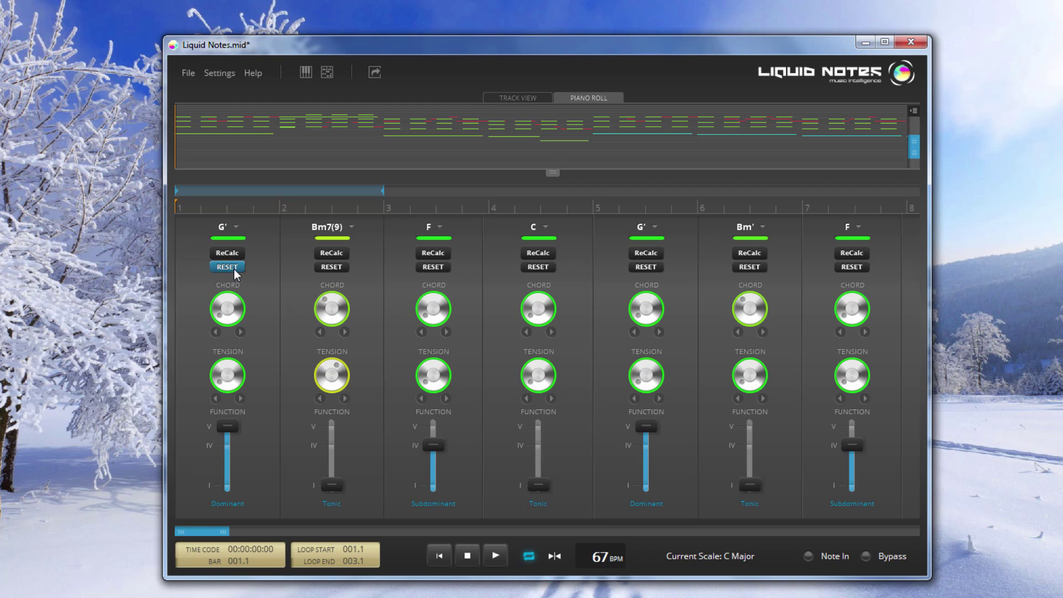
click(320, 269)
click(497, 552)
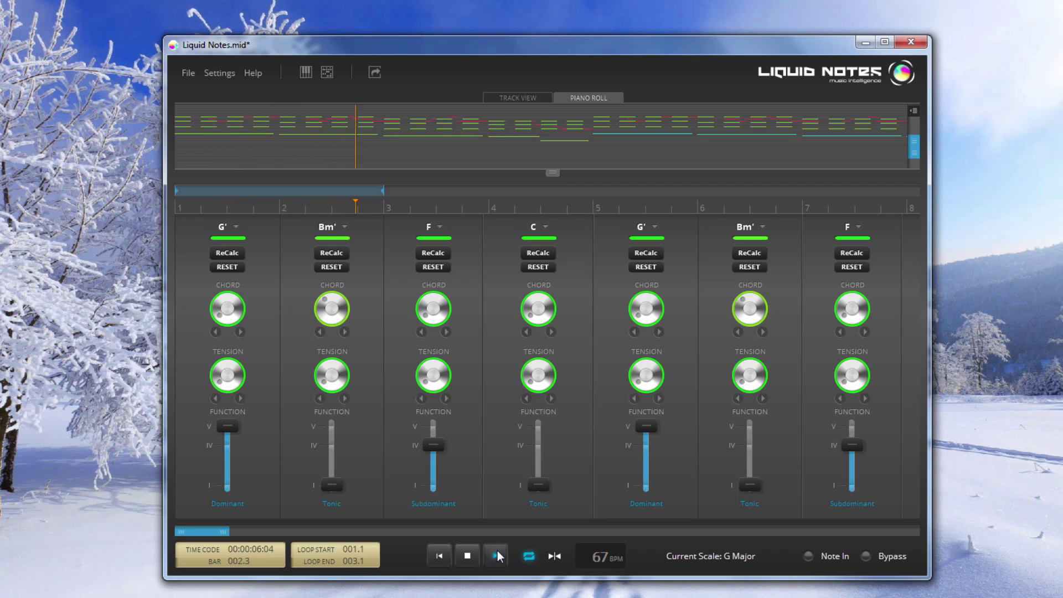
click(468, 556)
Scroll to show bars 7–13 and start playback from bar 8
drag(206, 532, 250, 525)
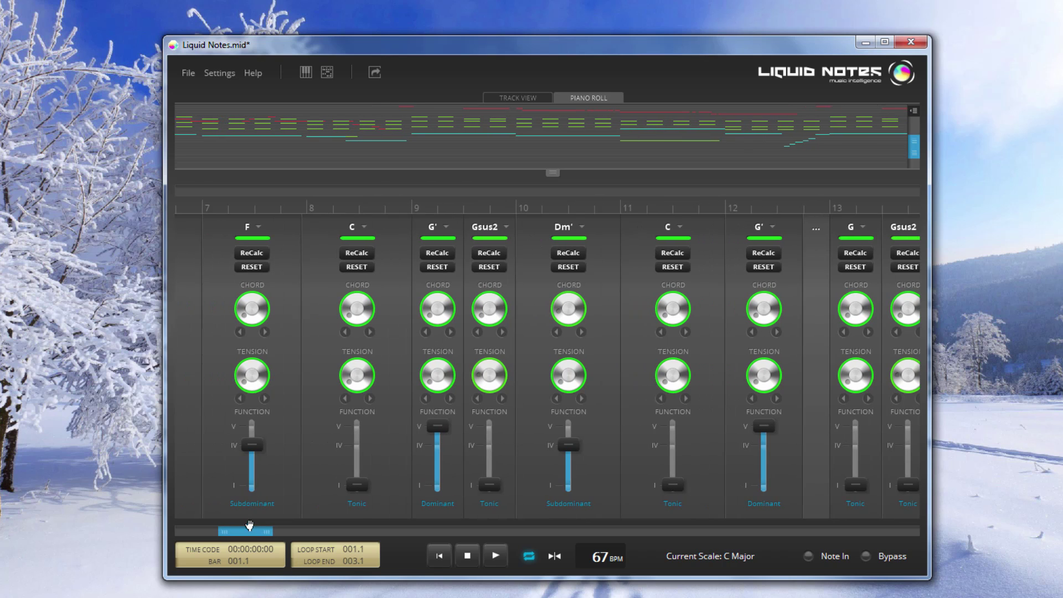
click(515, 203)
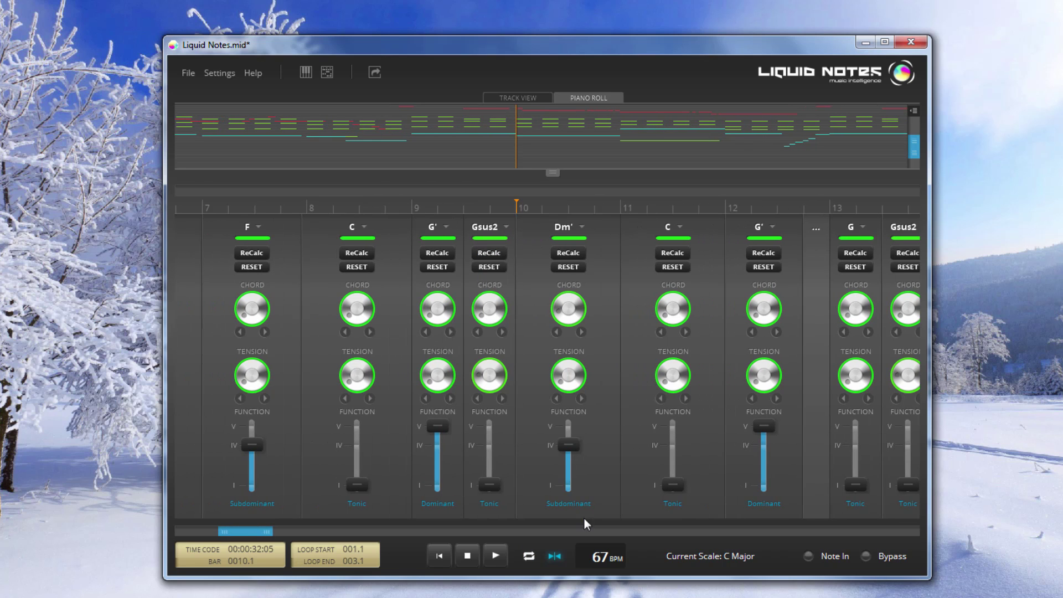
click(501, 556)
click(463, 557)
click(303, 202)
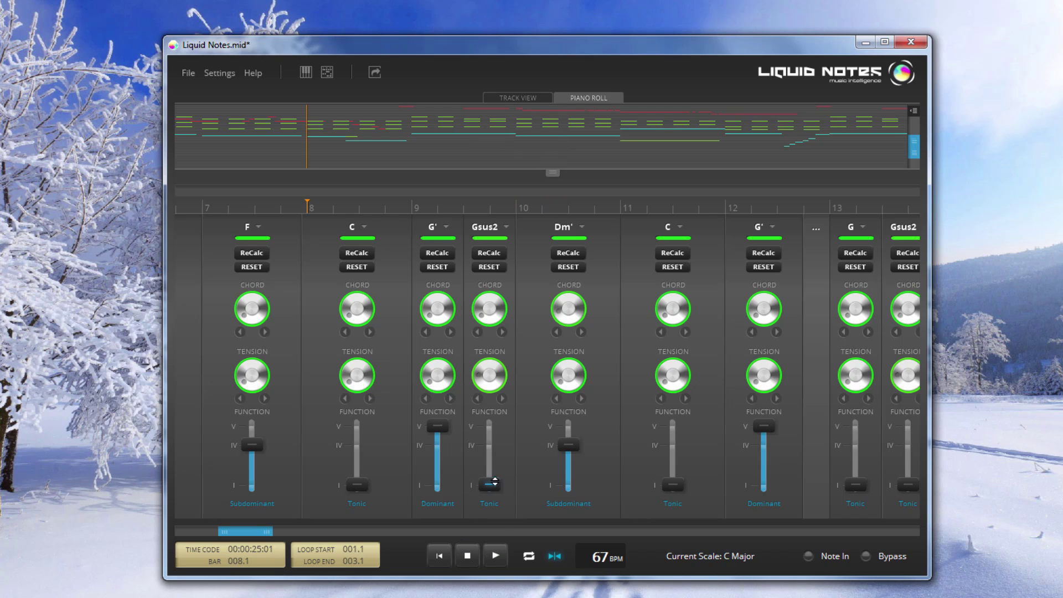
click(501, 556)
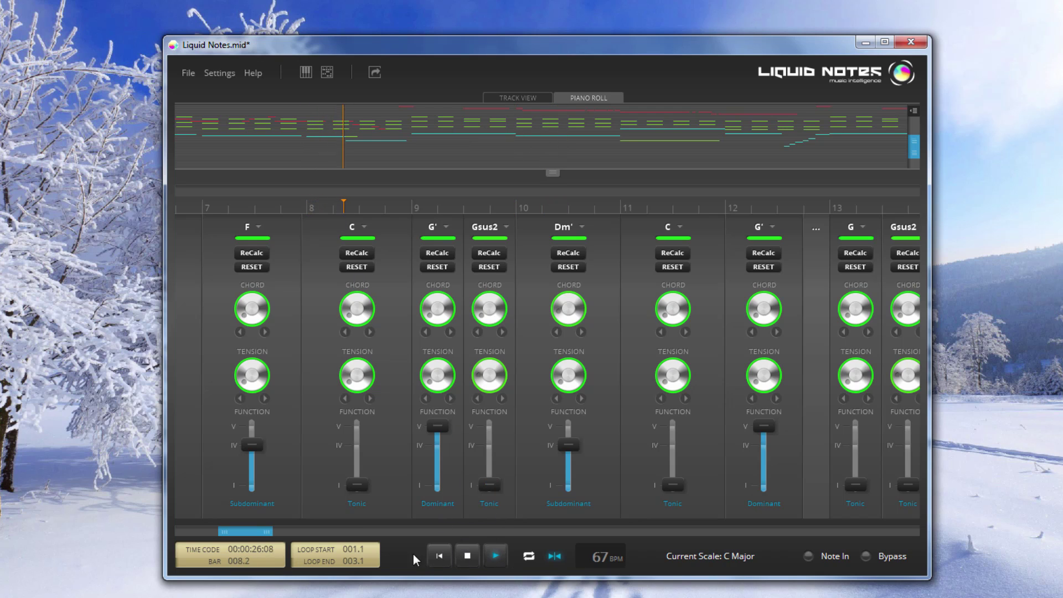
Set a loop over bars 9 to 11 and play the chorus
click(468, 556)
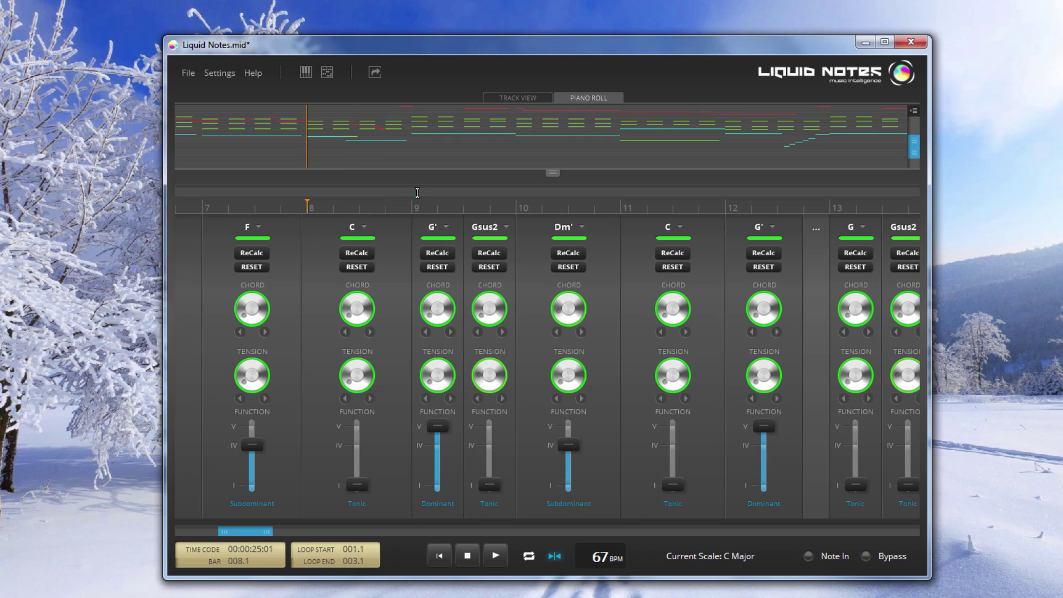
drag(412, 190, 613, 193)
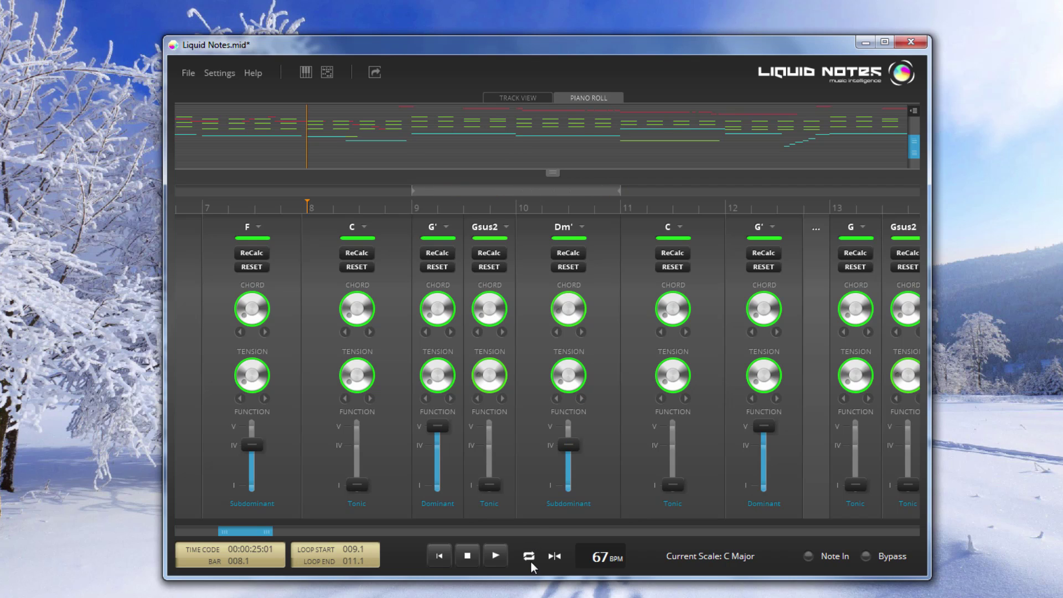
click(502, 555)
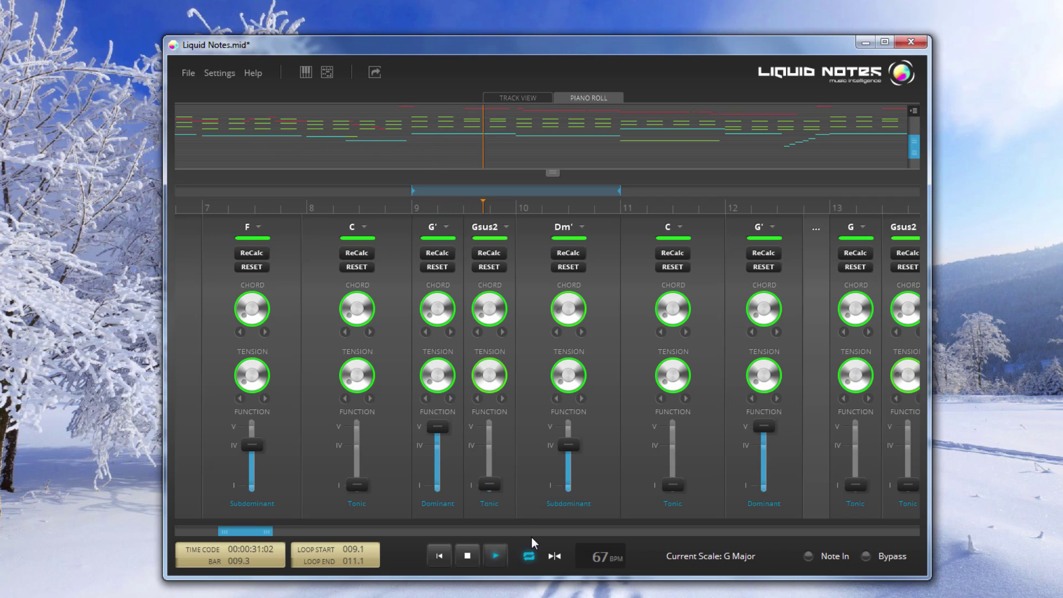
Change the chorus chords to F', Gmadd9 and Em7 using the chord and tension knobs
click(566, 313)
drag(437, 308, 434, 268)
click(489, 317)
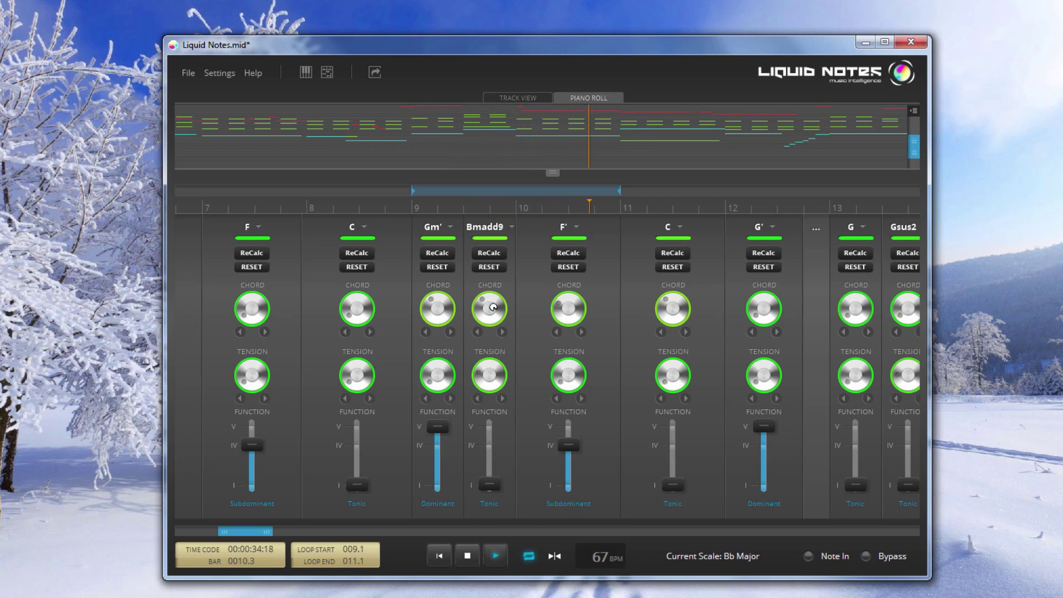
drag(483, 312, 484, 319)
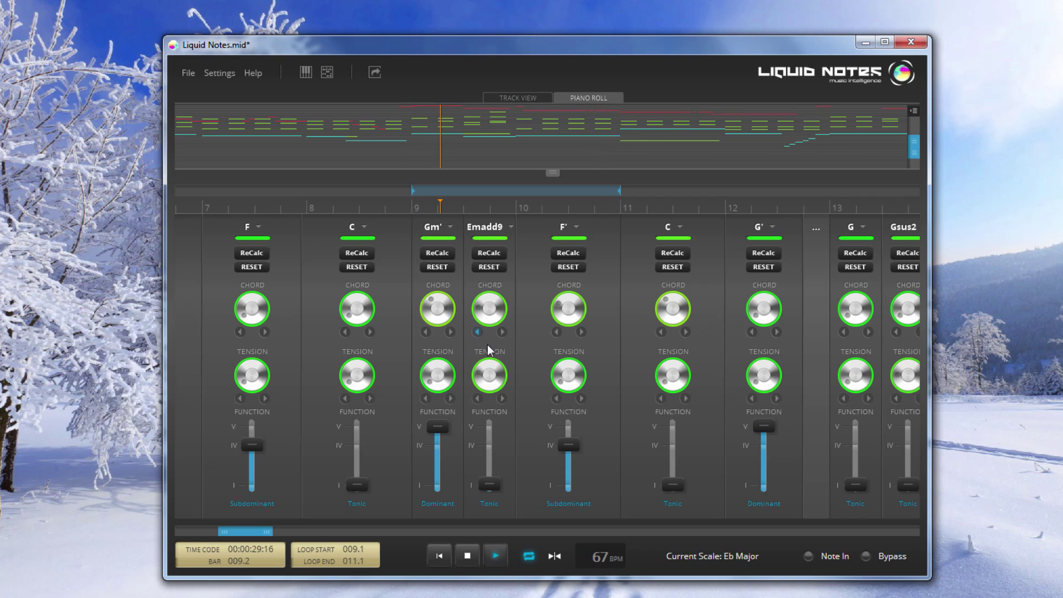
drag(479, 374, 474, 351)
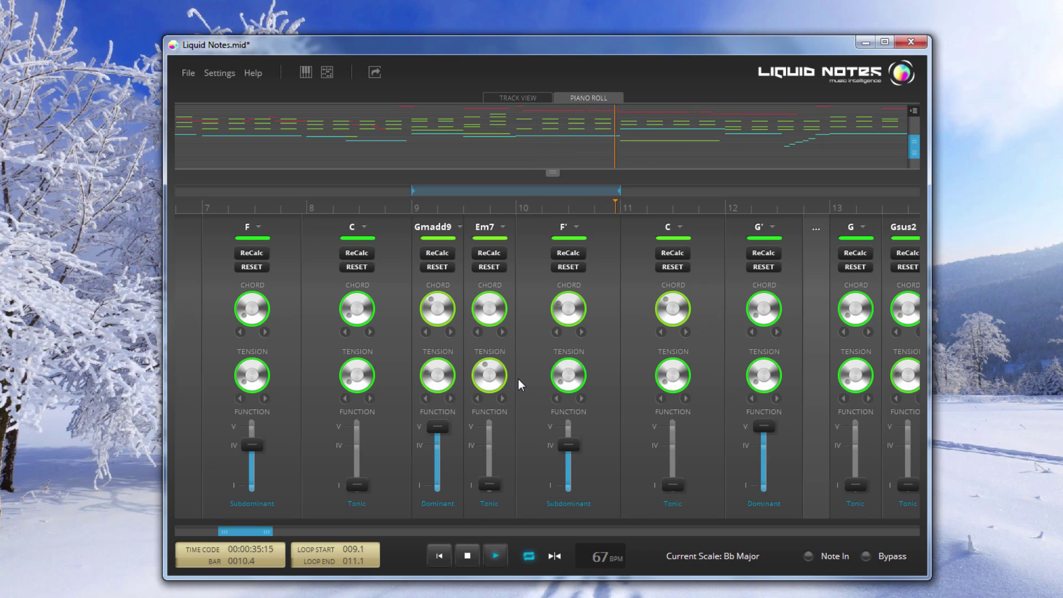
Stop playback and replace Gmadd9 with C#' and Em7 with G'
click(473, 555)
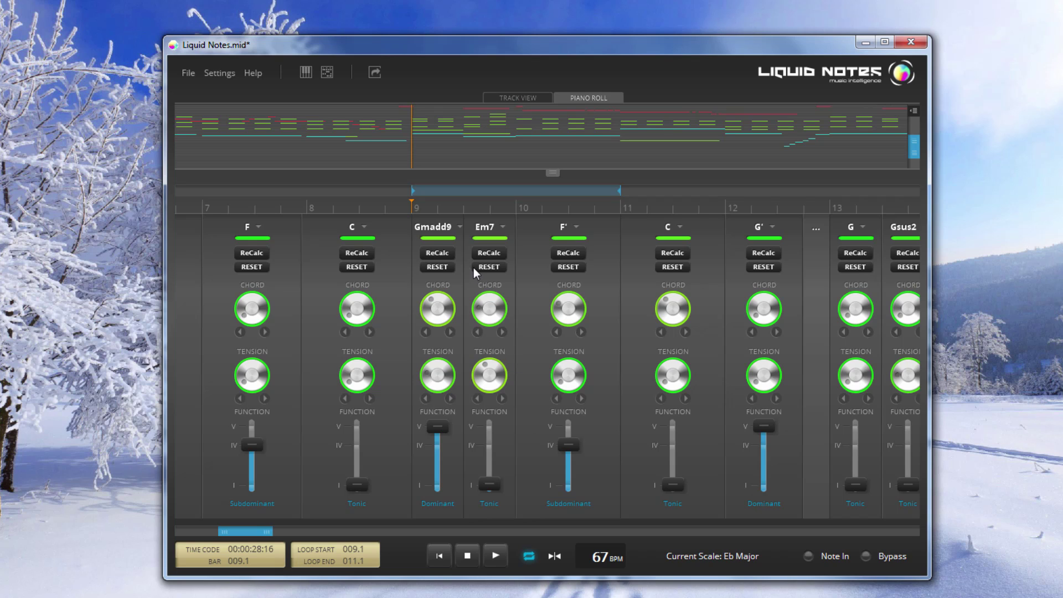
click(452, 227)
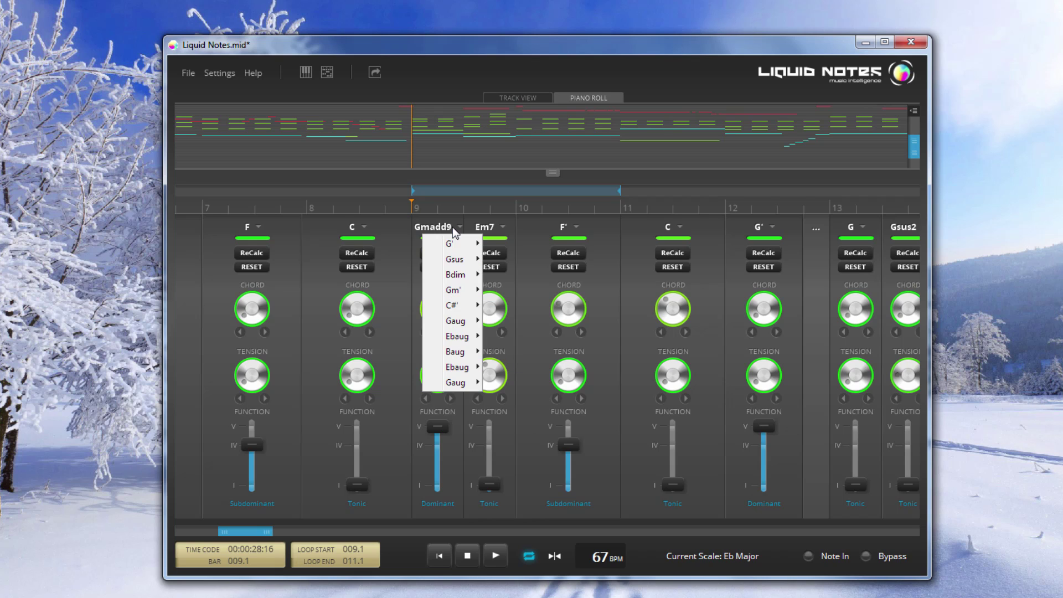
mouse_move(451, 305)
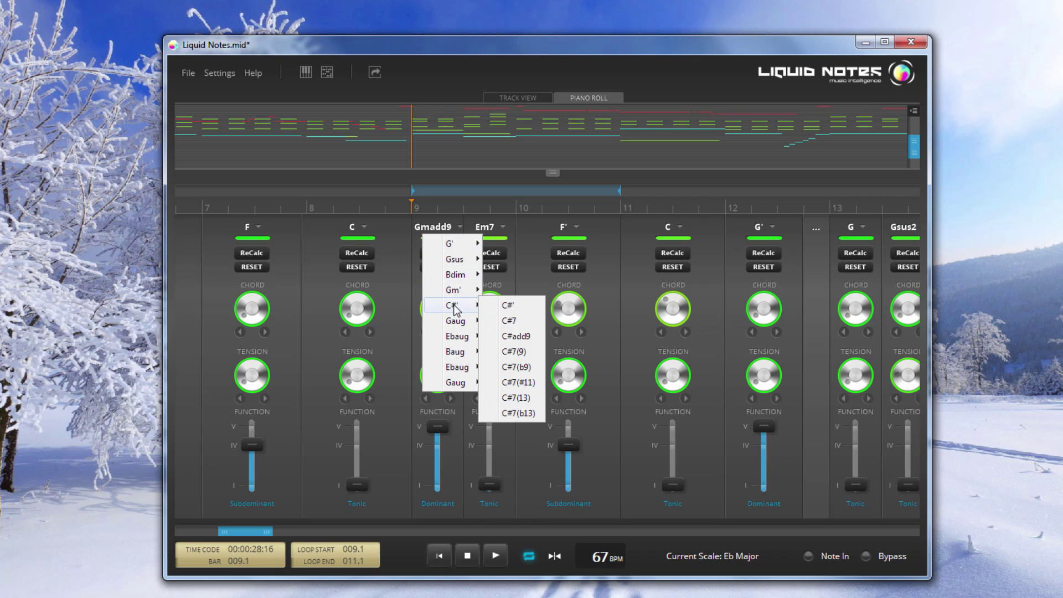
click(508, 305)
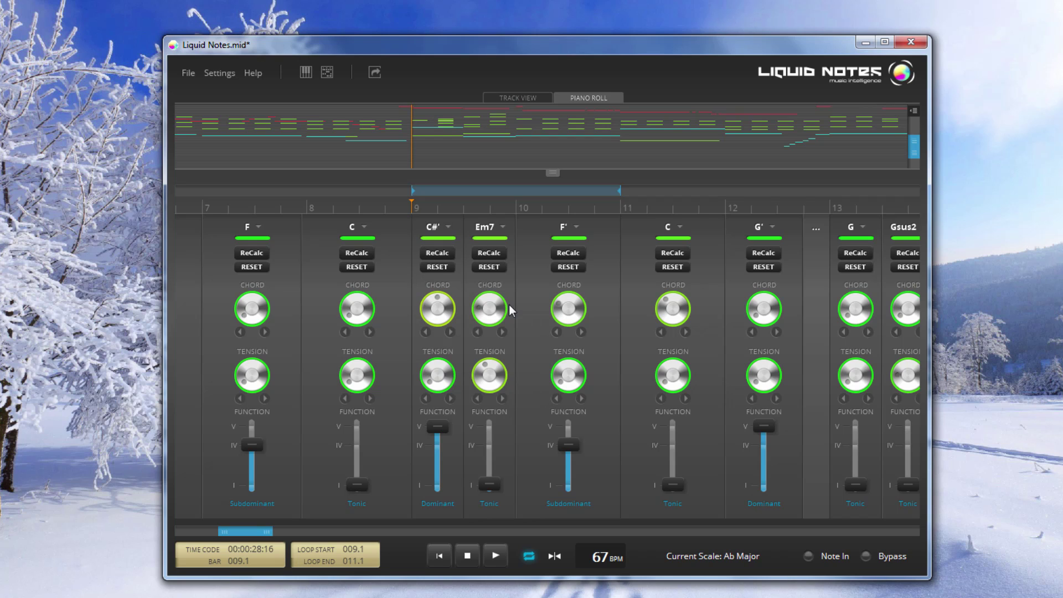
click(499, 228)
mouse_move(504, 290)
click(554, 291)
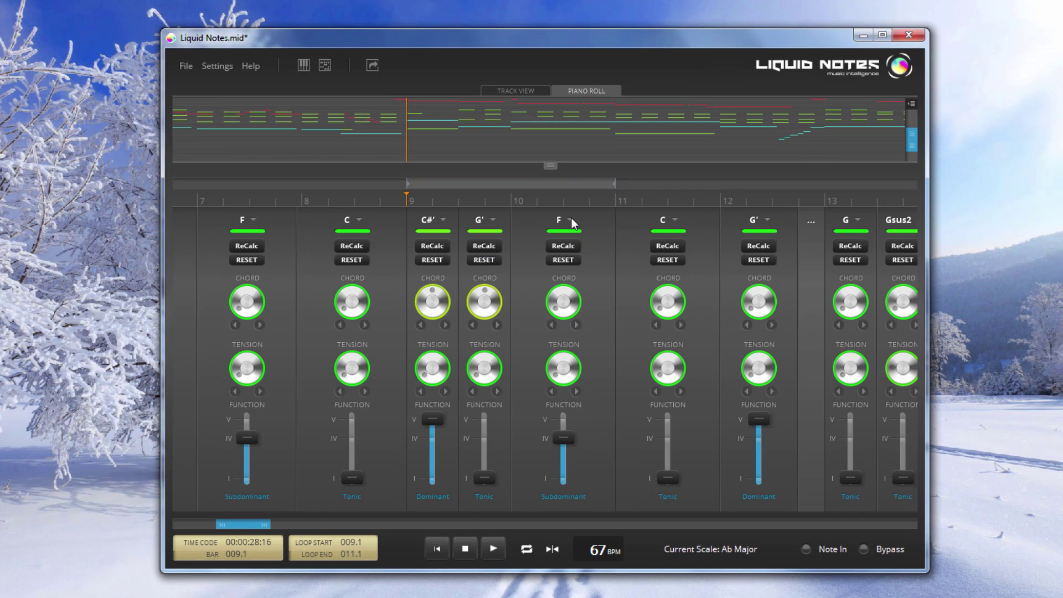
Set bar 10's function to tonic (Am'), then replace it with Csus2
click(575, 227)
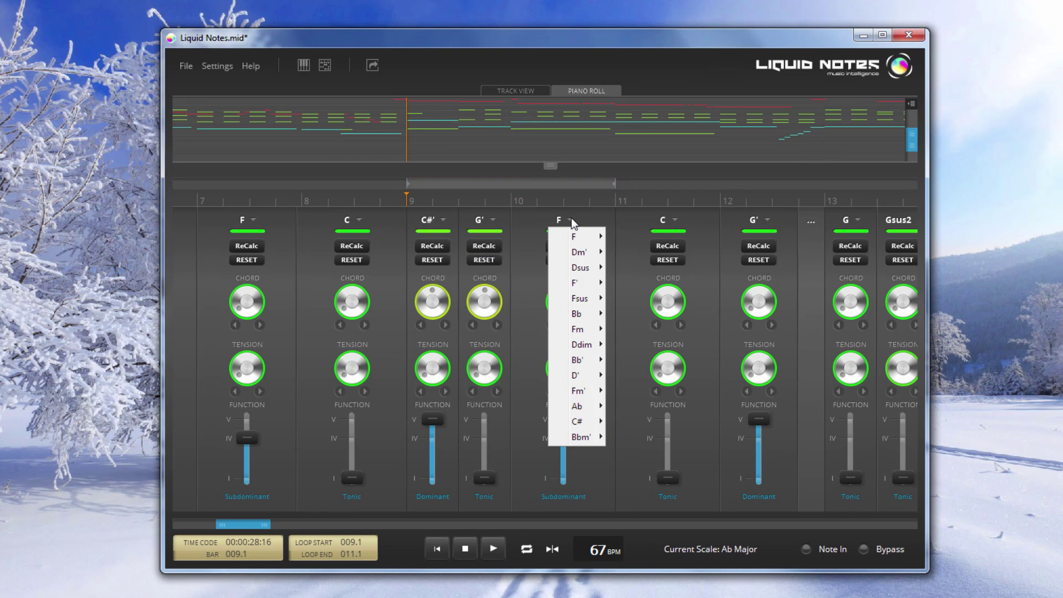
click(633, 248)
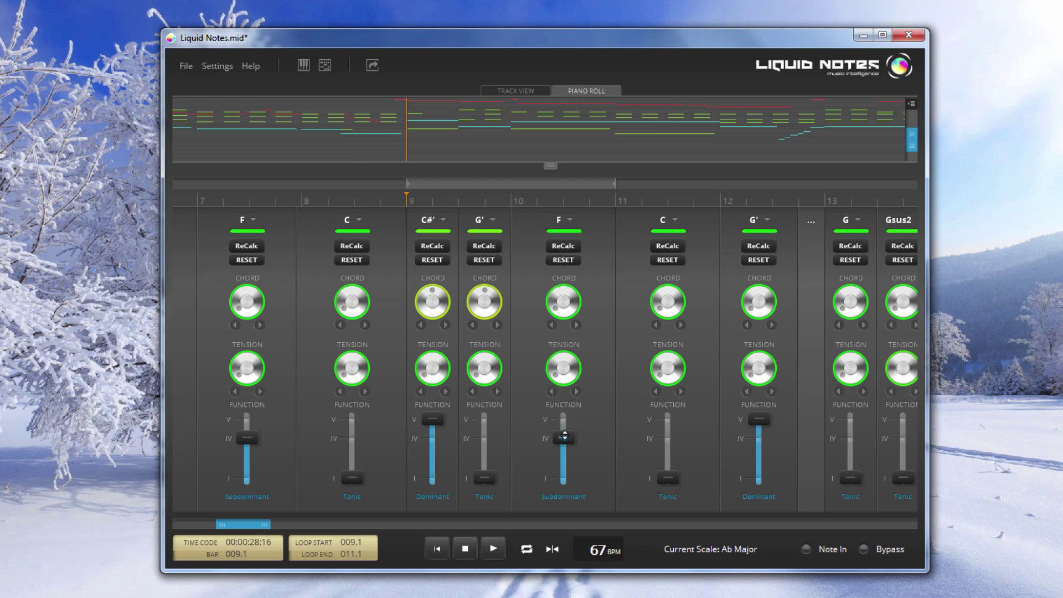
drag(564, 435, 625, 482)
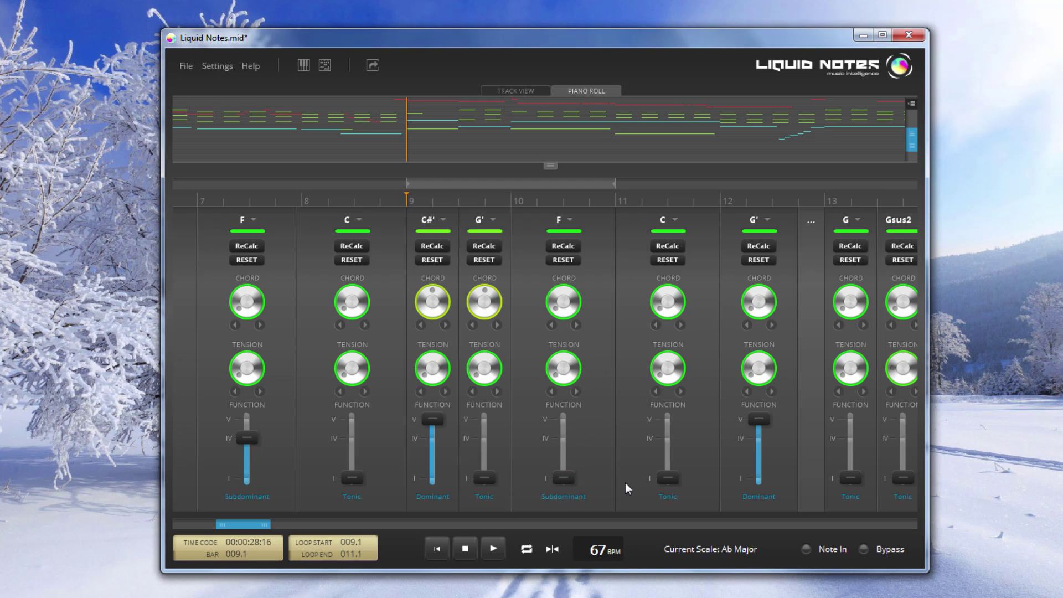
click(576, 220)
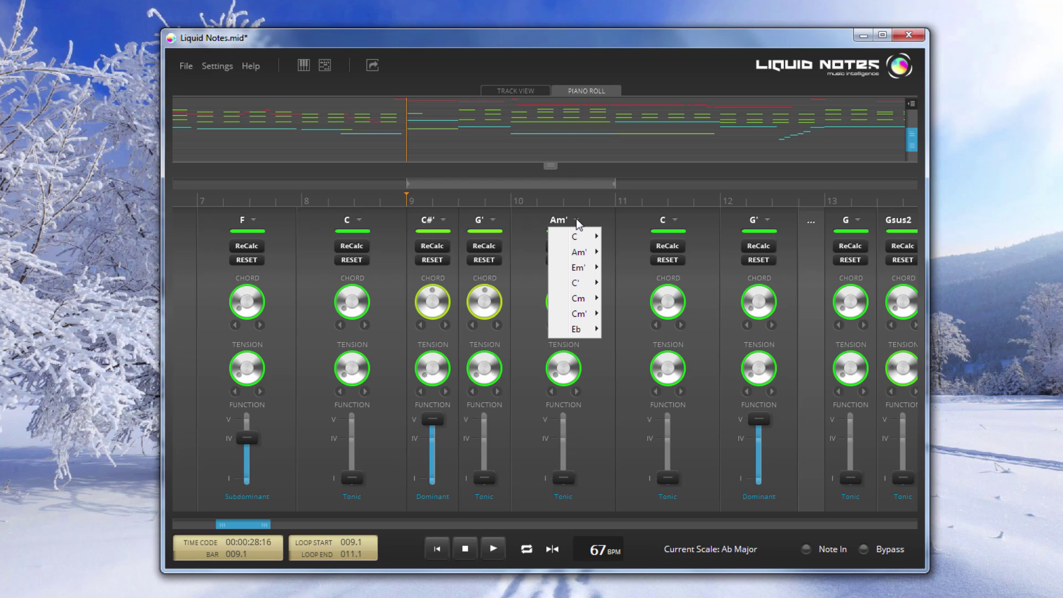
mouse_move(578, 236)
click(620, 254)
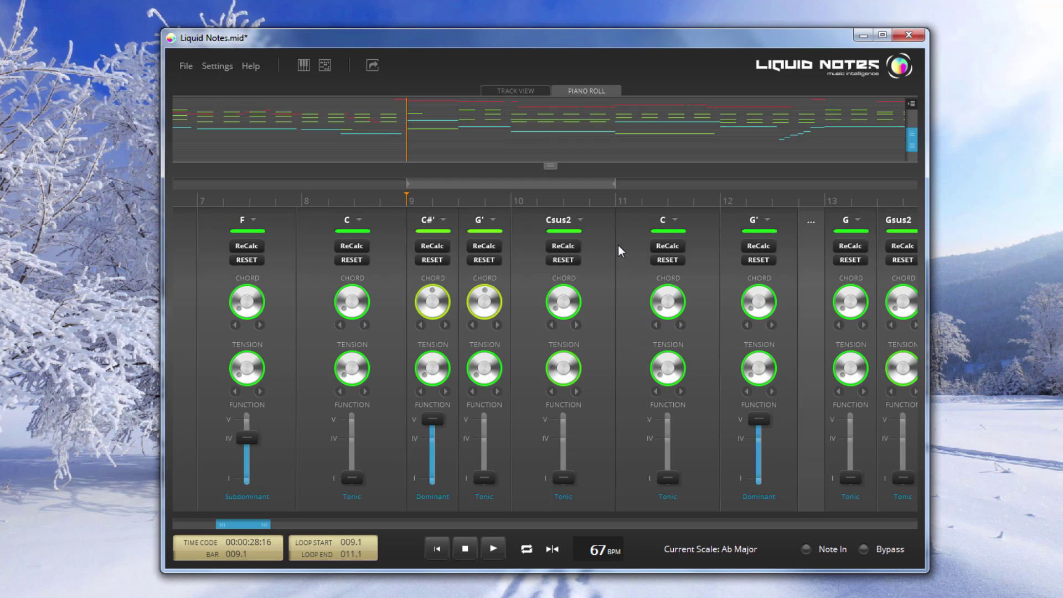
click(579, 220)
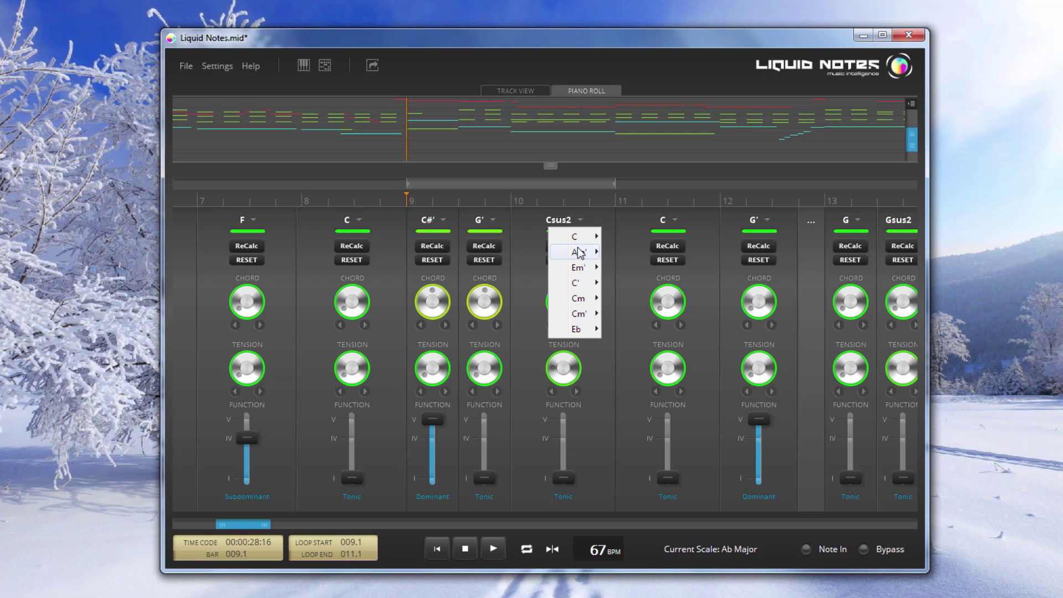
click(497, 546)
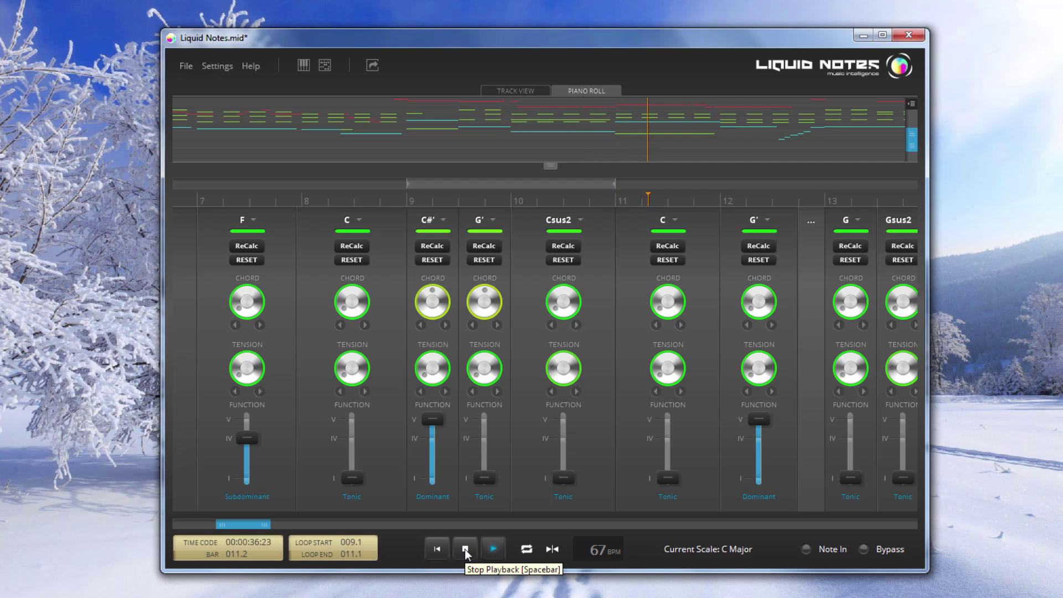
click(464, 549)
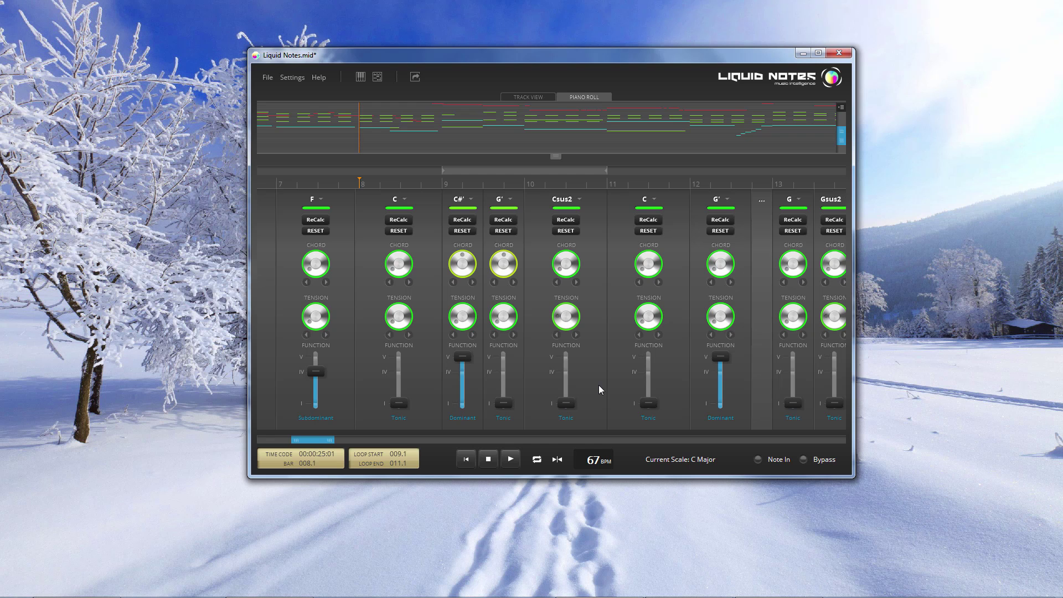
Show Studio One's arrangement behind Liquid Notes and reposition the Liquid Notes window
click(288, 590)
click(595, 586)
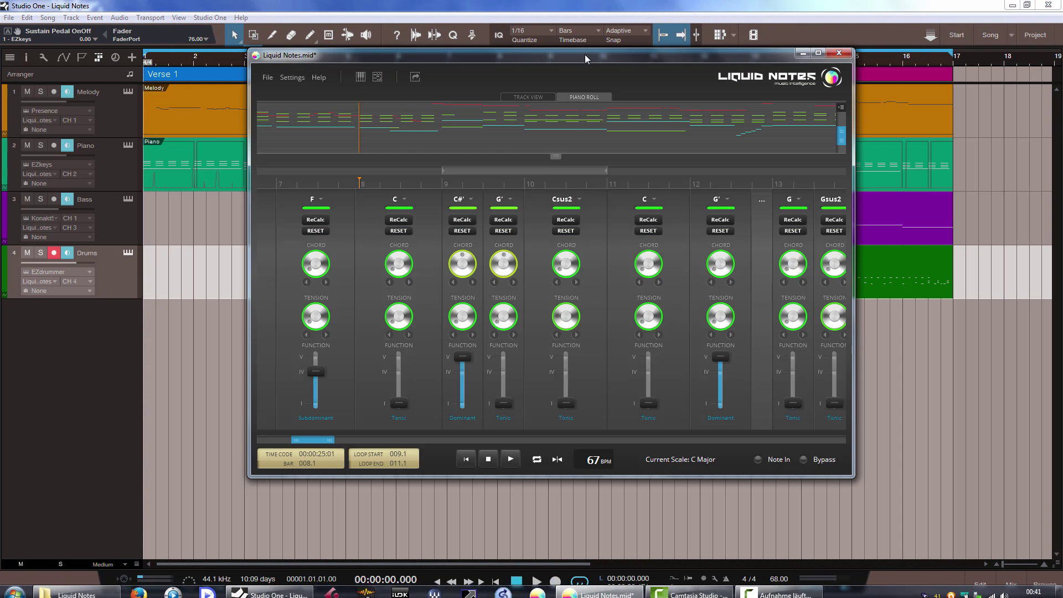
drag(585, 56, 634, 71)
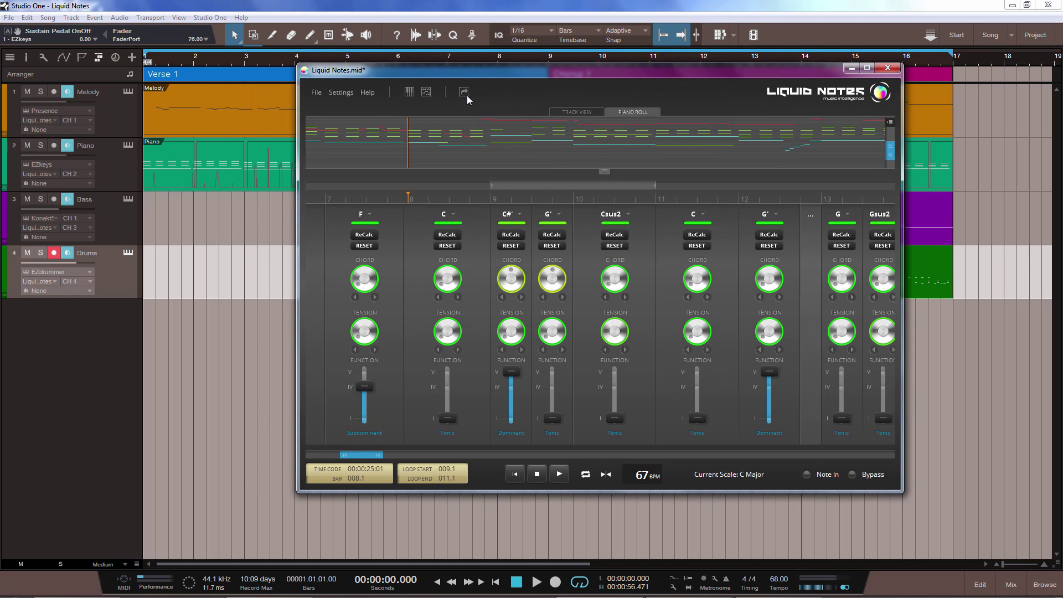
Drag the reharmonized parts from the export icon into the Studio One arrangement
drag(465, 94, 181, 350)
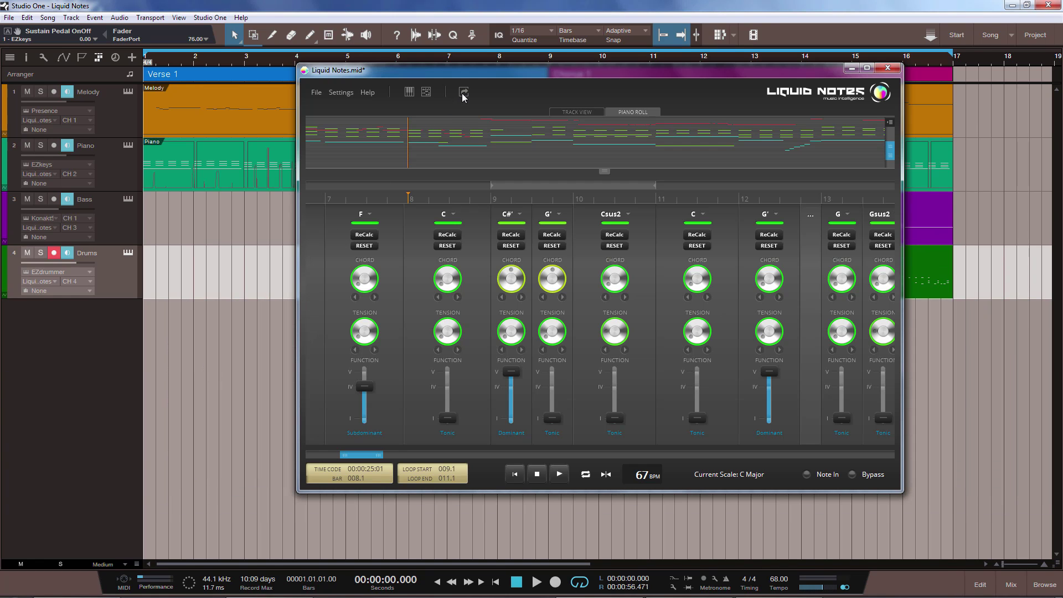
drag(464, 95, 190, 343)
drag(464, 95, 192, 272)
click(317, 94)
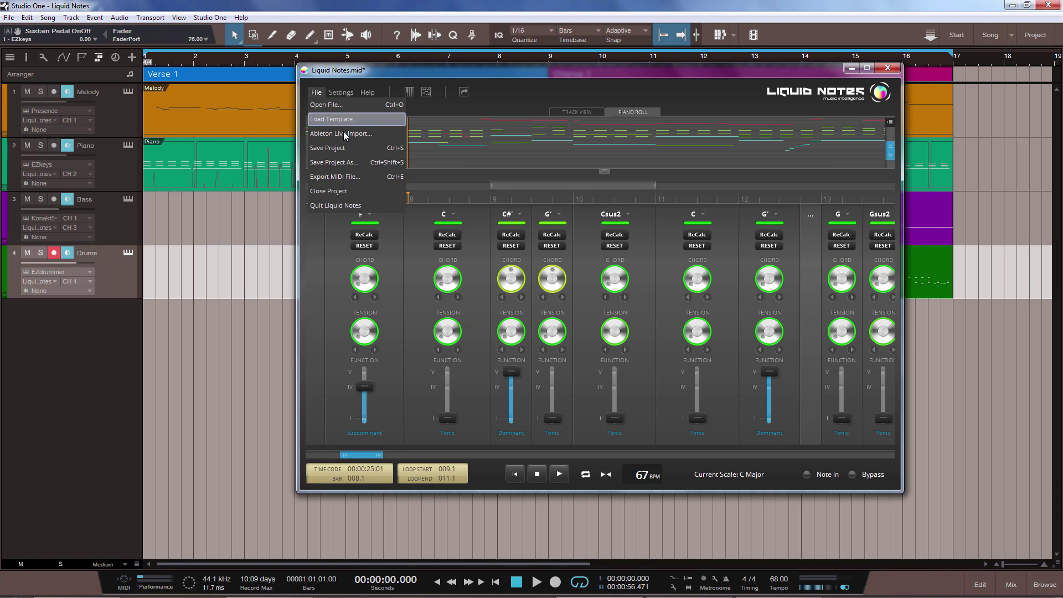
click(350, 176)
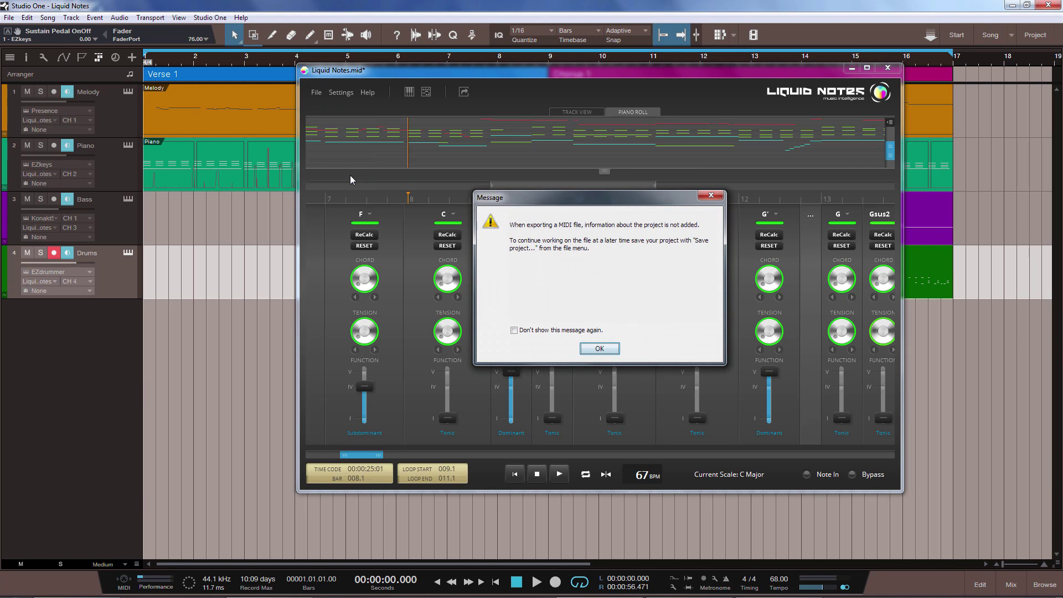
click(710, 195)
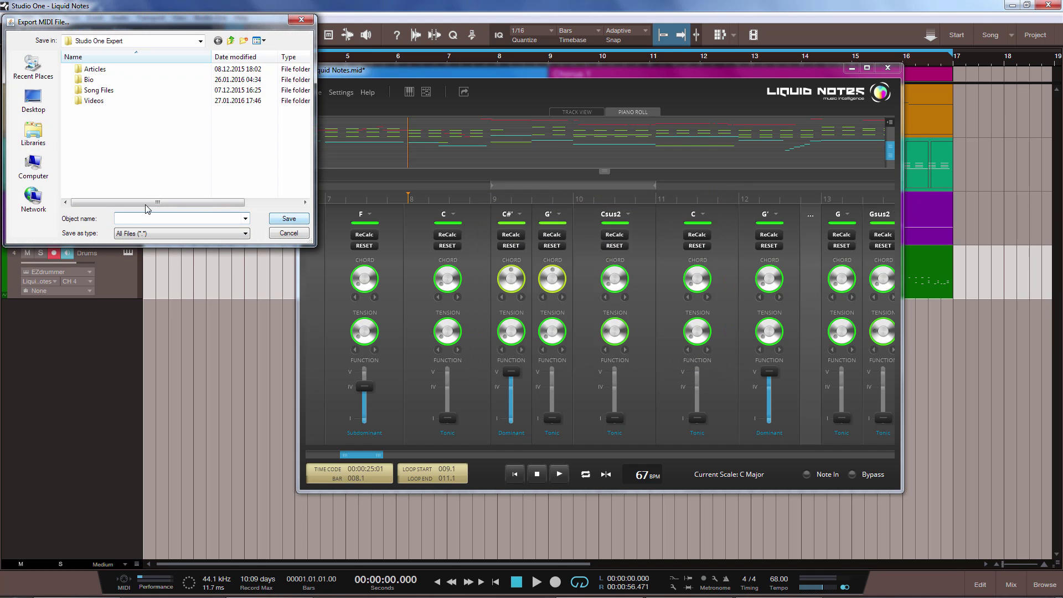
click(288, 233)
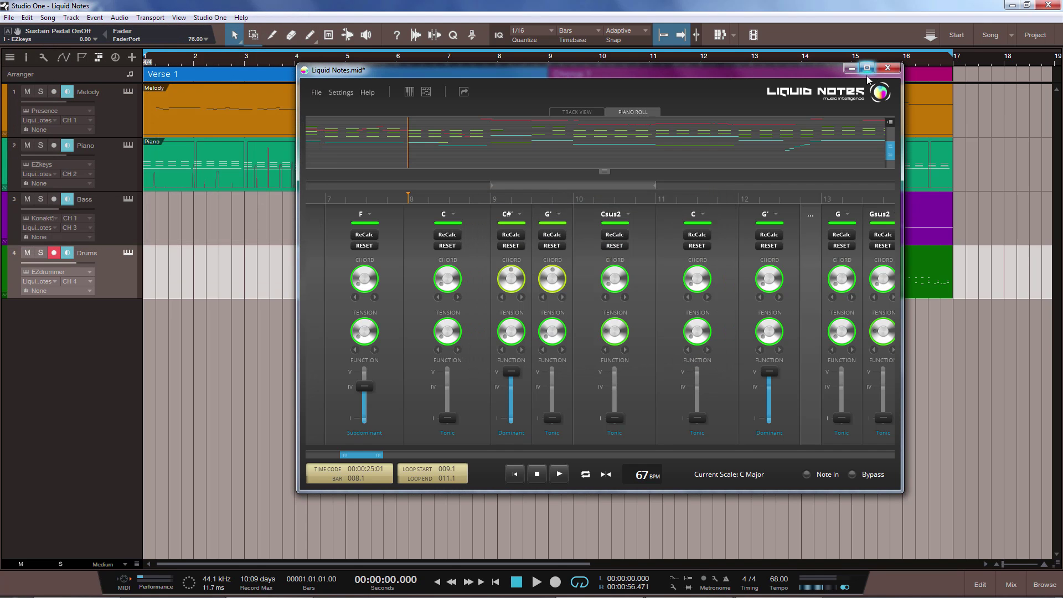